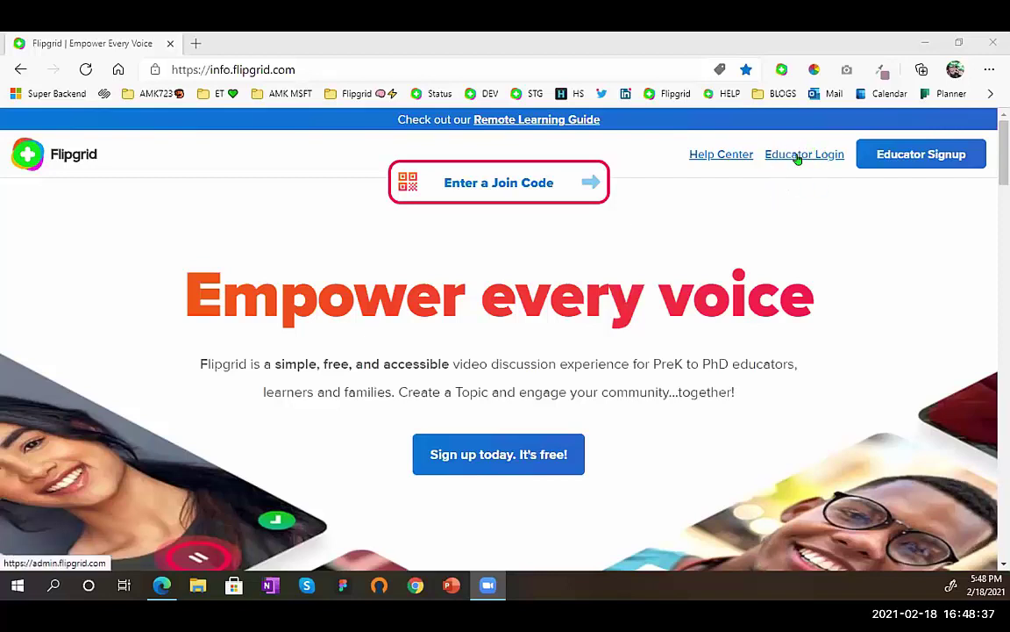
- Log in as an educator and start a new group from the Groups list
left_click(798, 157)
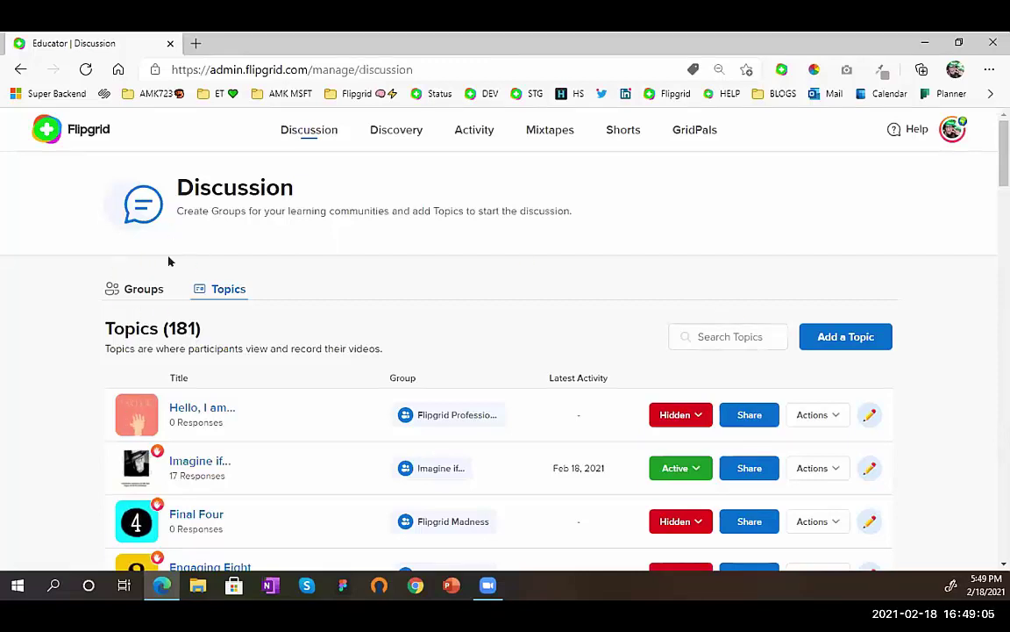
left_click(147, 293)
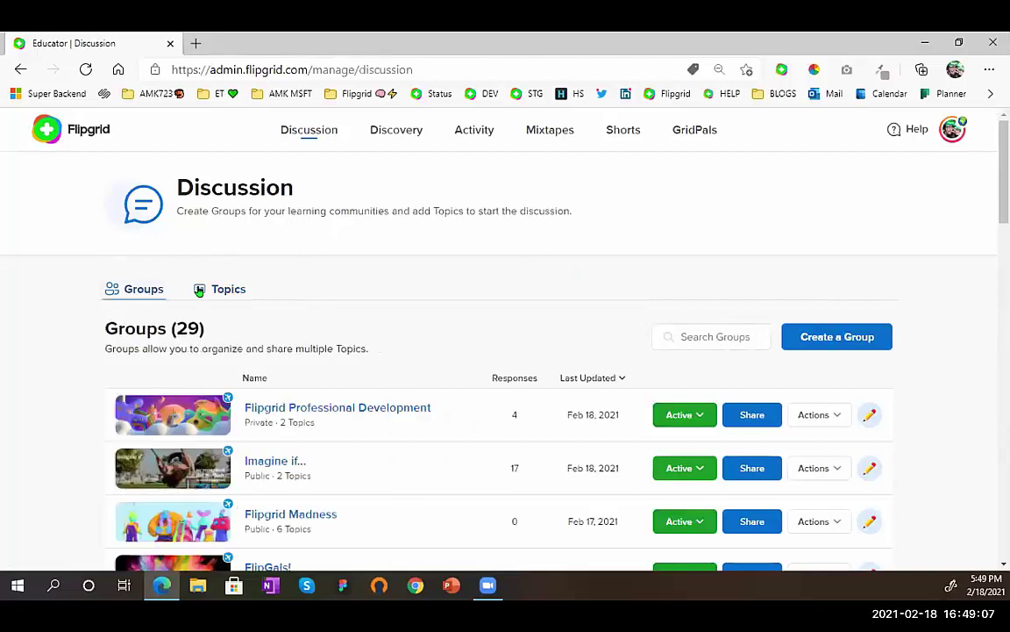
left_click(864, 347)
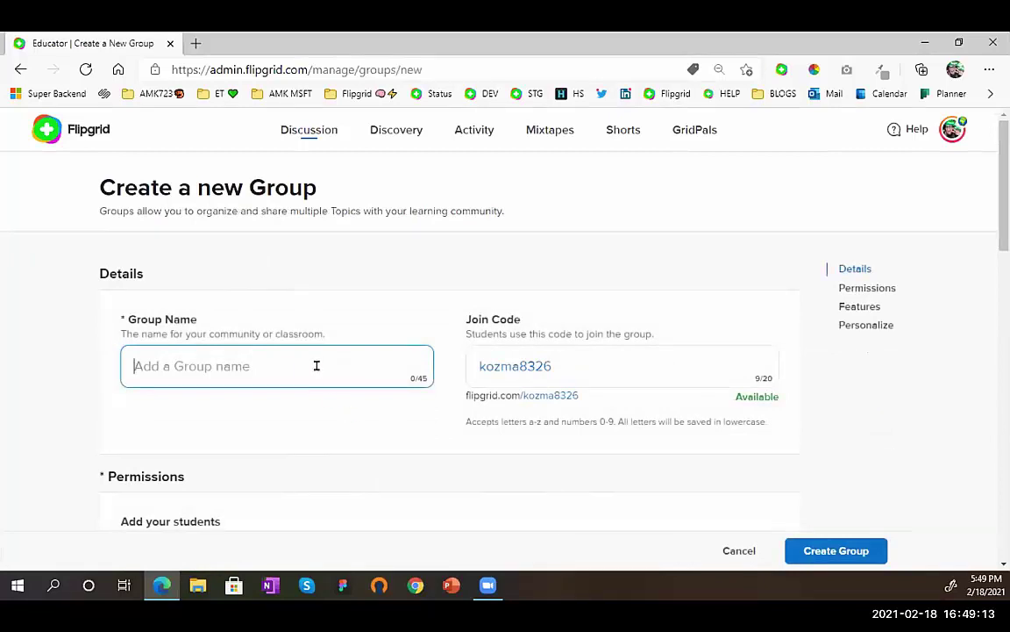
- Name the new group 'Reading Club'
type("Read")
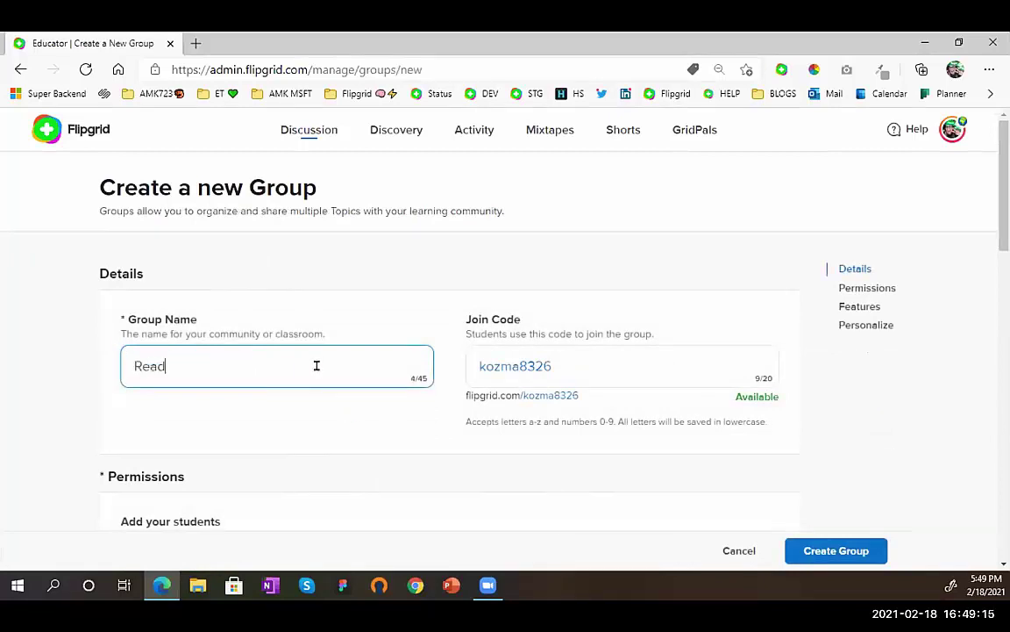
type("ing Club")
key("BackSpace")
type("b")
left_click_drag(545, 366, 444, 369)
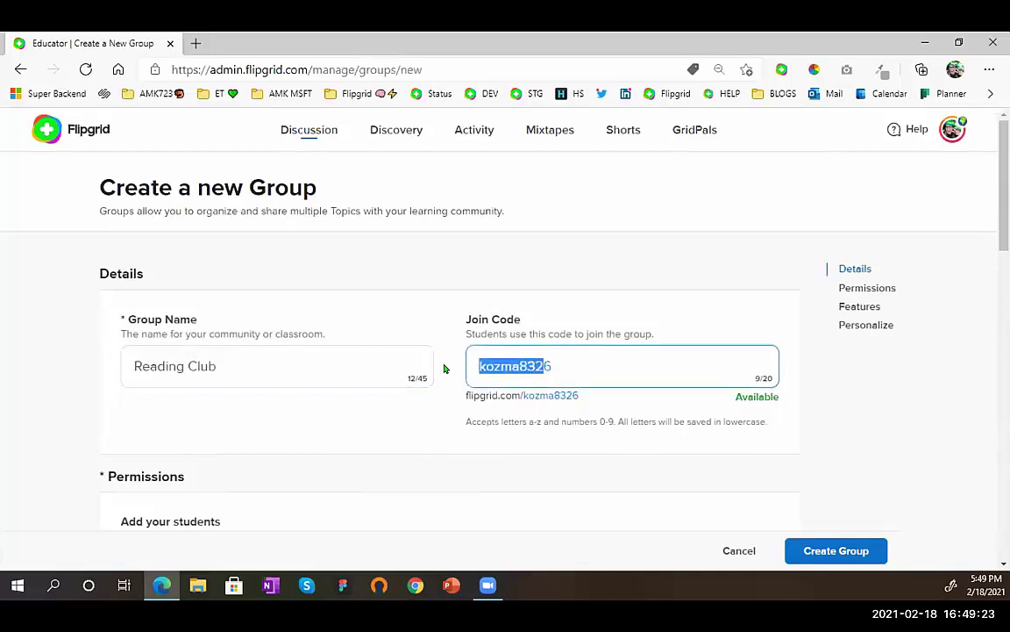
left_click(444, 369)
double_click(532, 363)
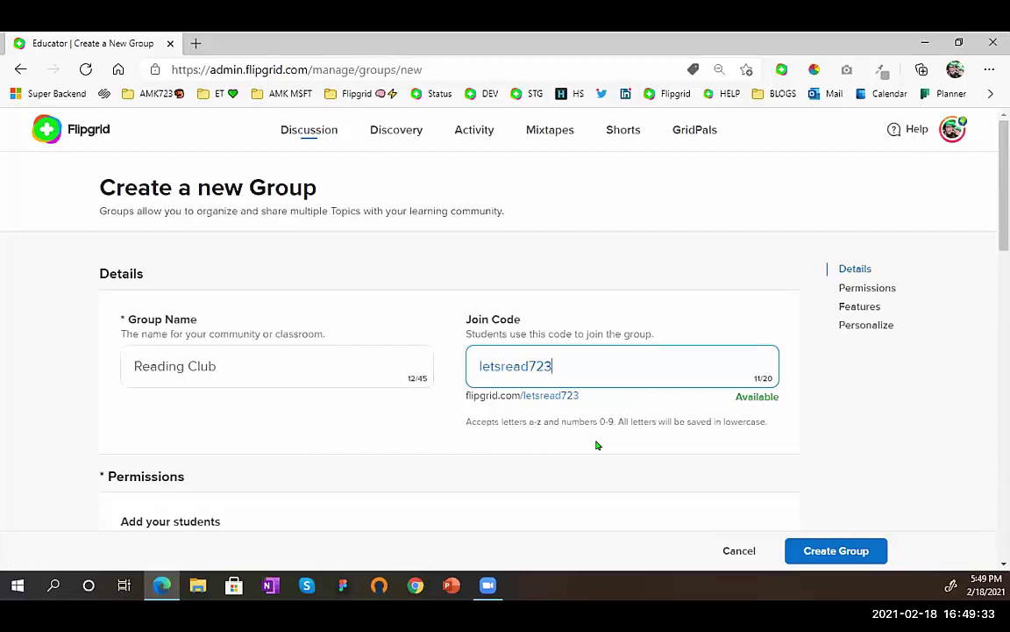
scroll(596, 446, "down", 2)
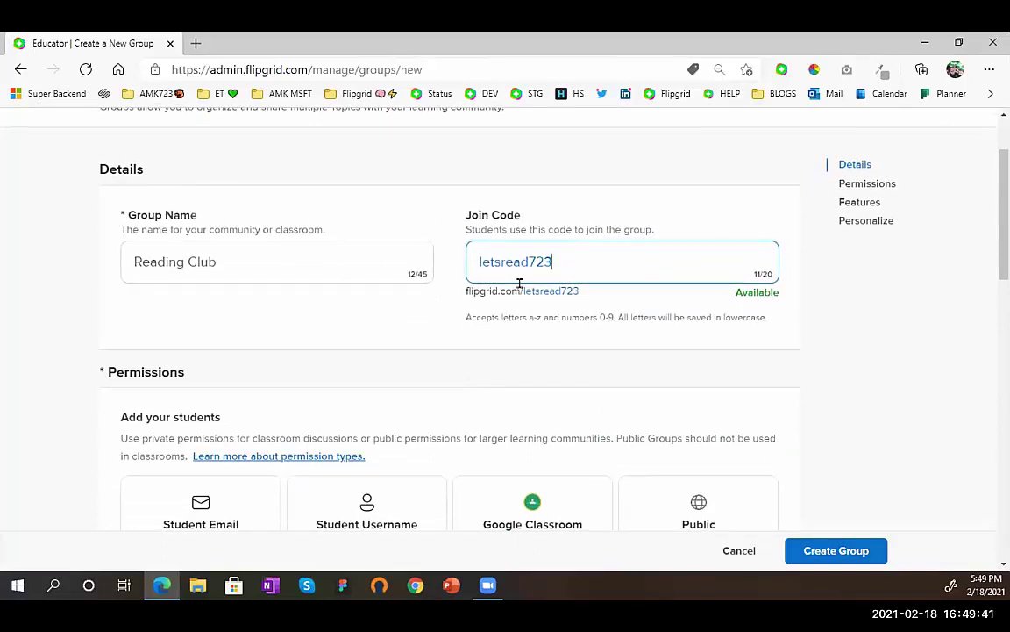
scroll(386, 379, "down", 3)
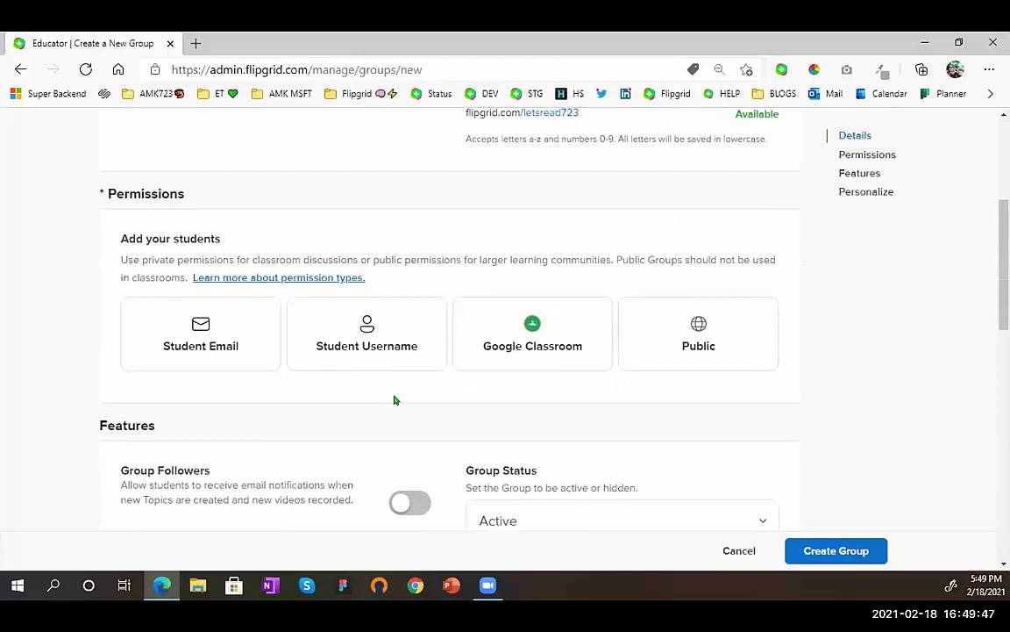
left_click(265, 347)
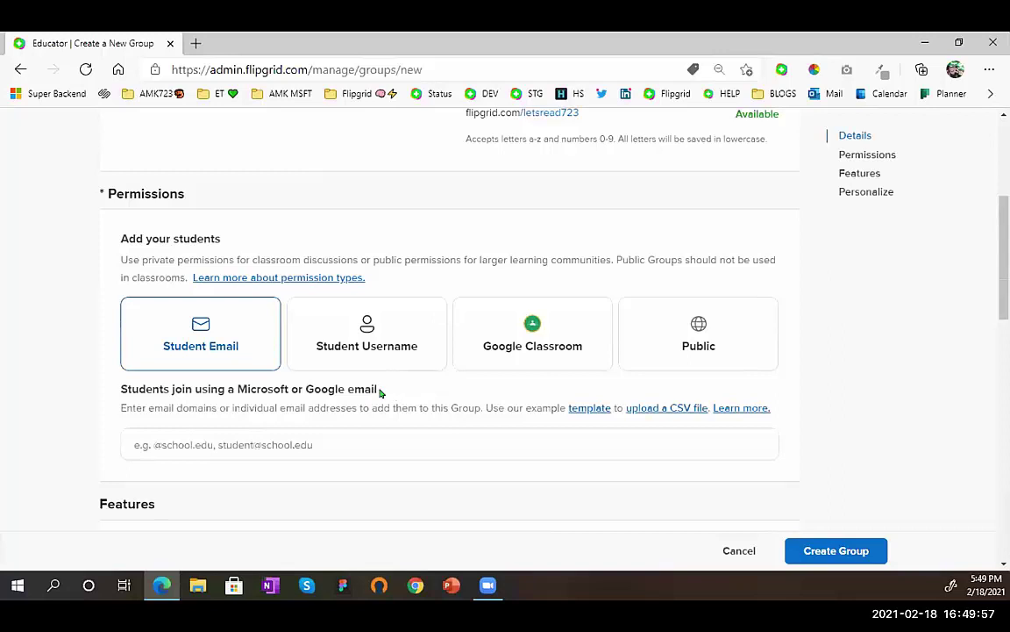
left_click(308, 432)
type("@flipgrid.com")
key("Return")
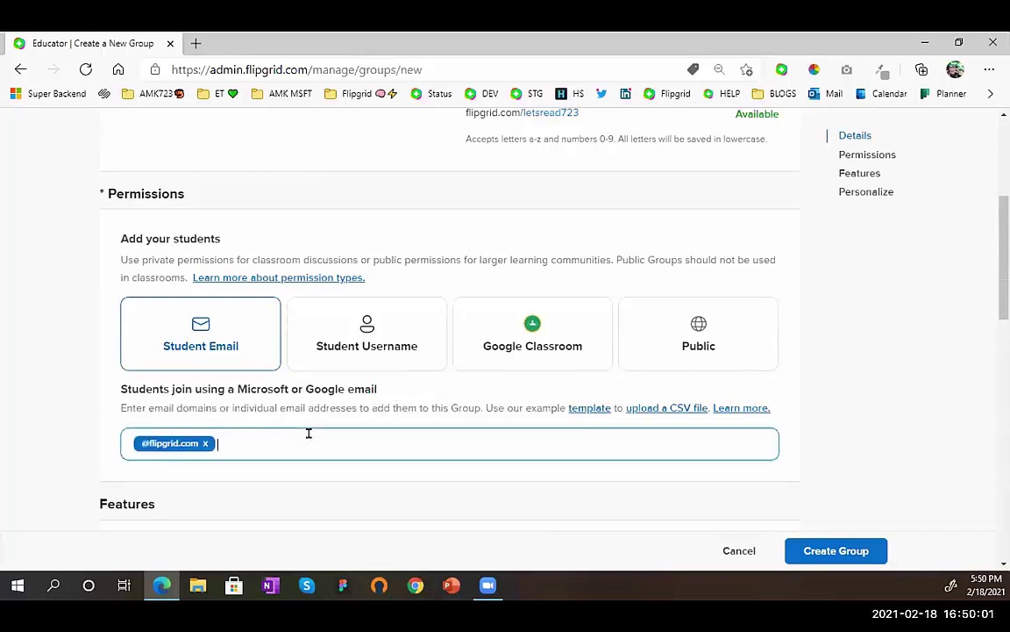
type("stu")
key("BackSpace")
key("BackSpace")
type("microsoft.com")
key("Return")
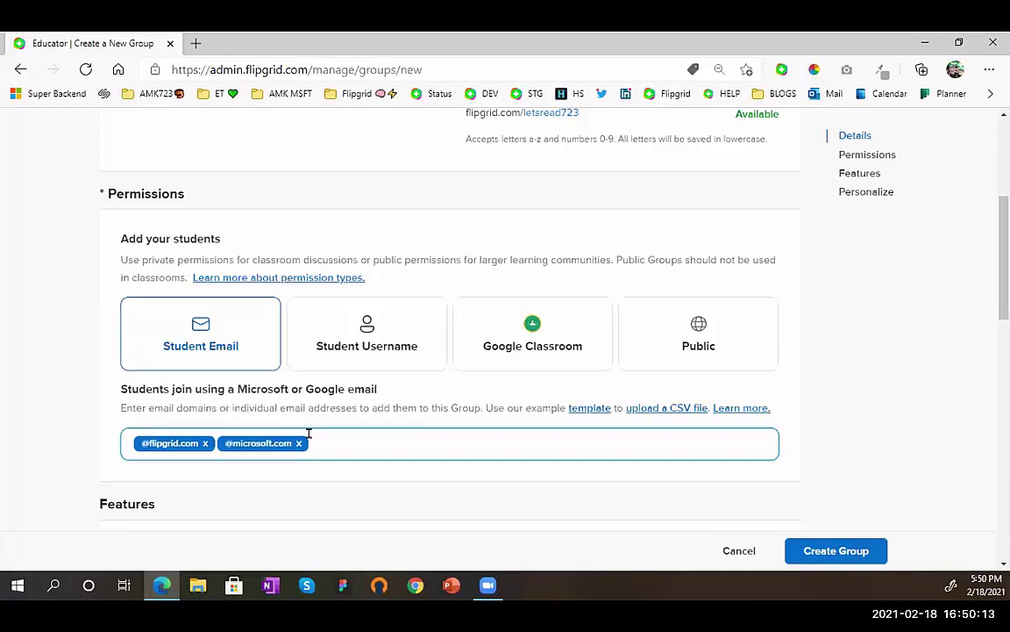
- Preview Username access with a sample student and Google Classroom, then reselect Student Email
left_click(422, 326)
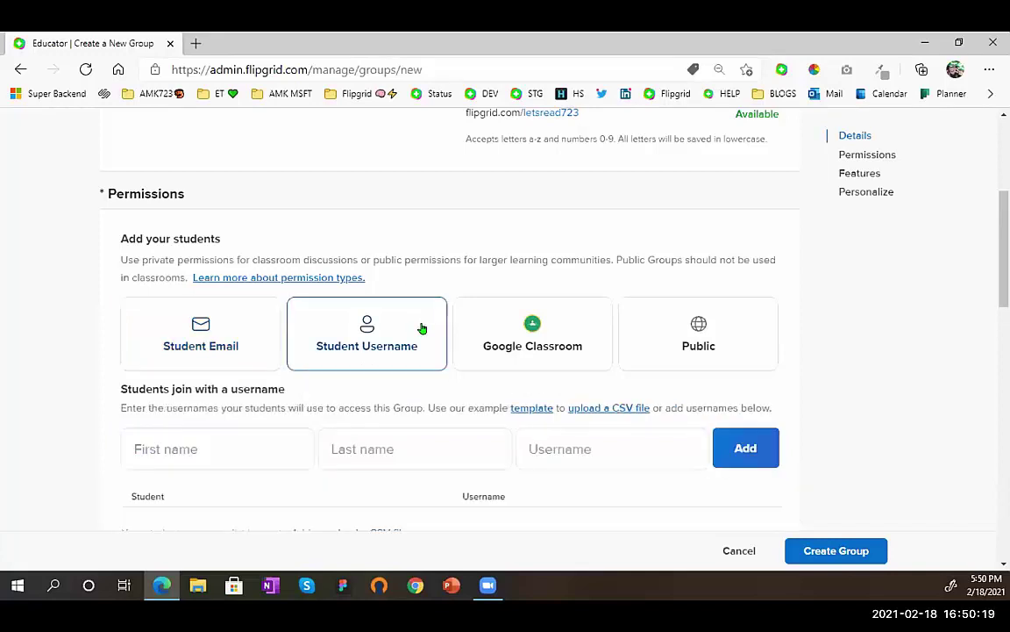
left_click(223, 435)
type("Ann")
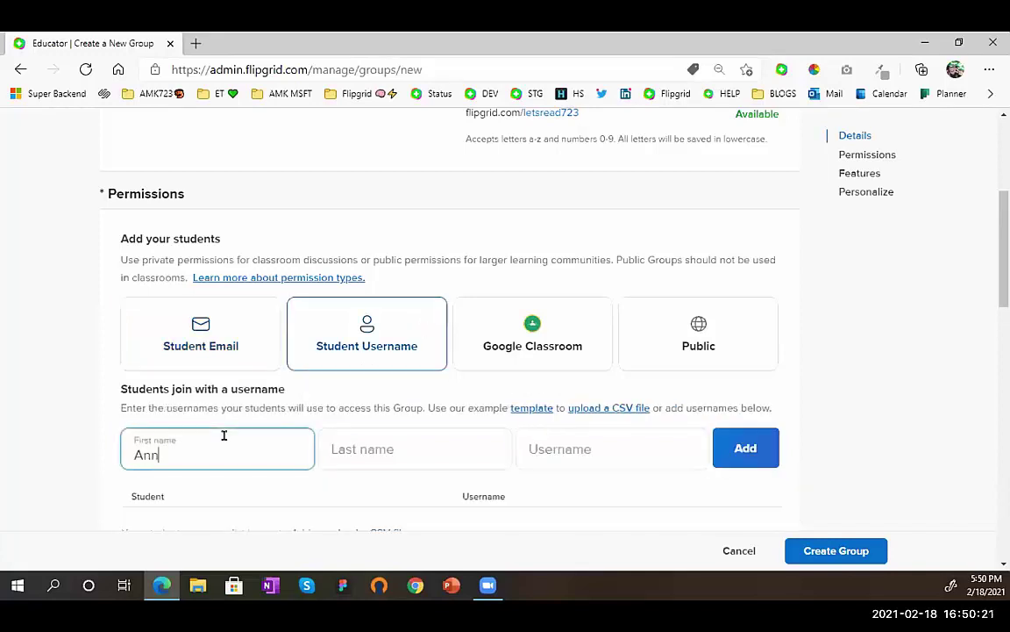
key("Tab")
type("K")
key("Tab")
type("23")
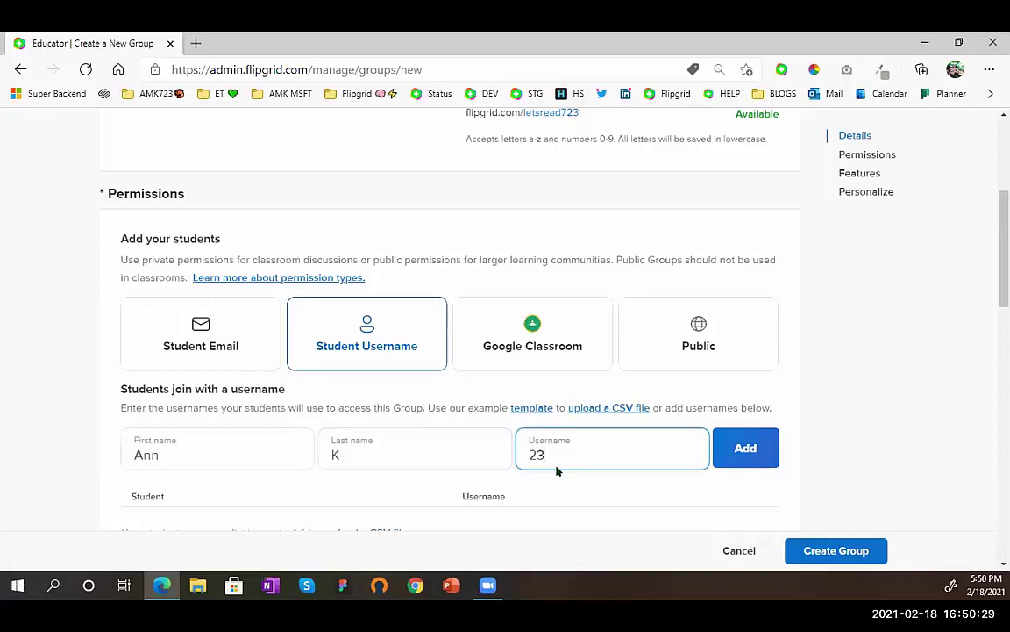
left_click(579, 336)
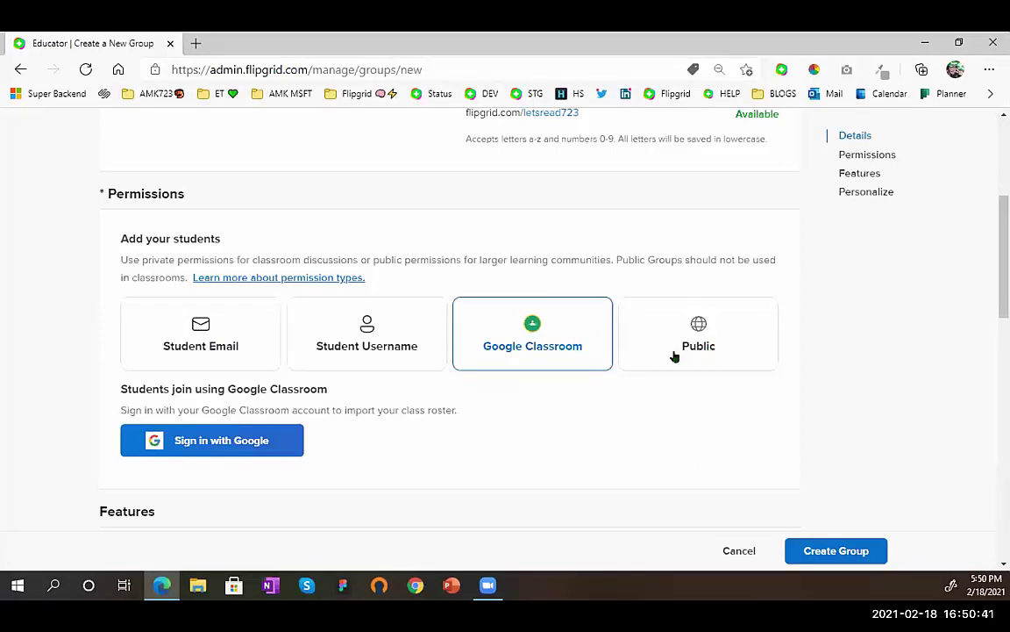
left_click(254, 334)
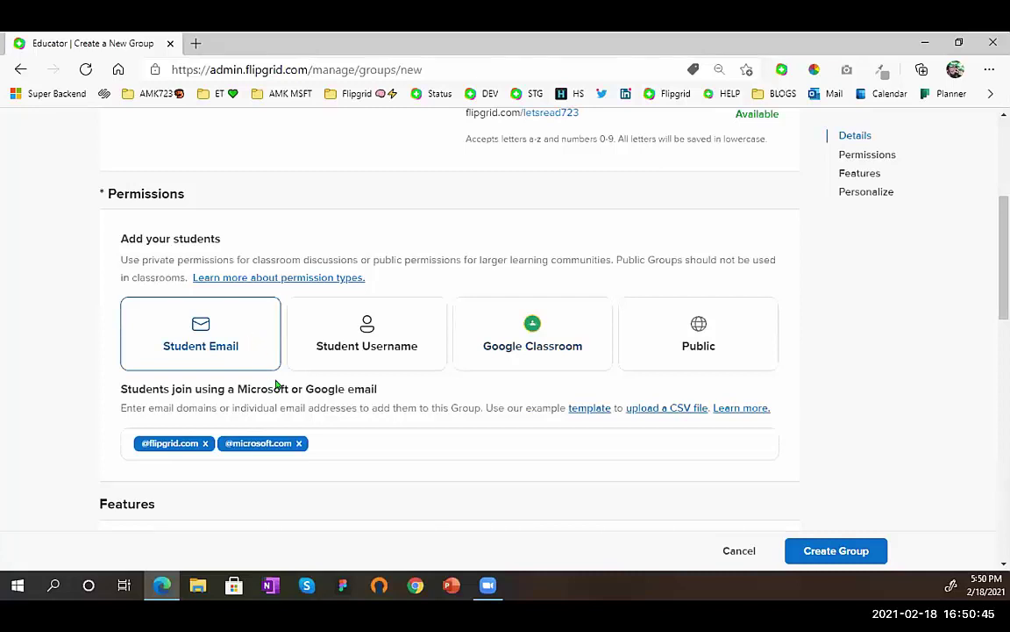
- Use the open book texture as the cover image and create the Reading Club group
scroll(275, 384, "down", 5)
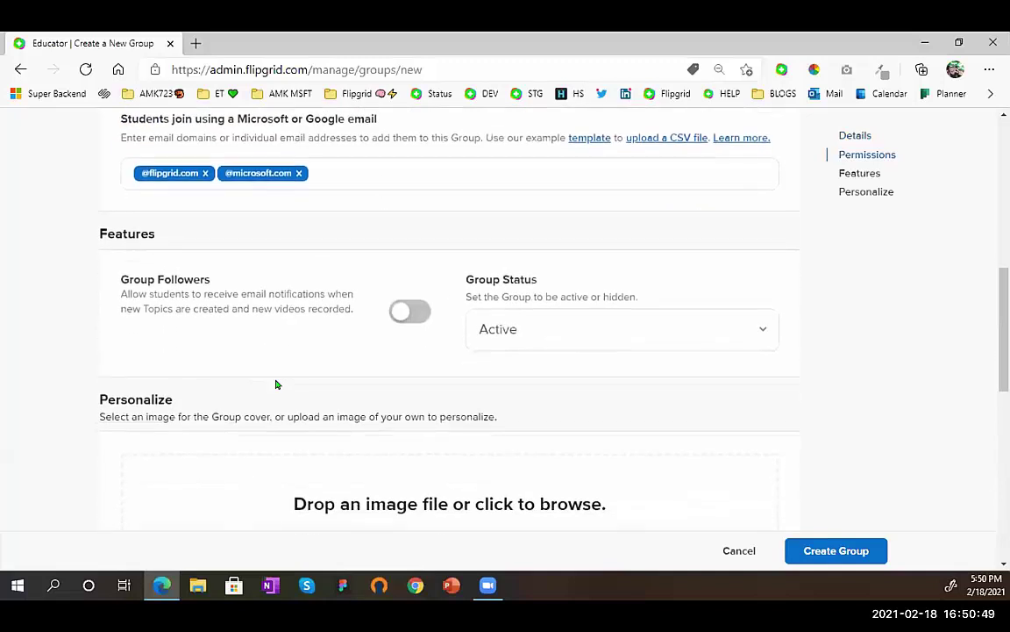
scroll(273, 381, "down", 1)
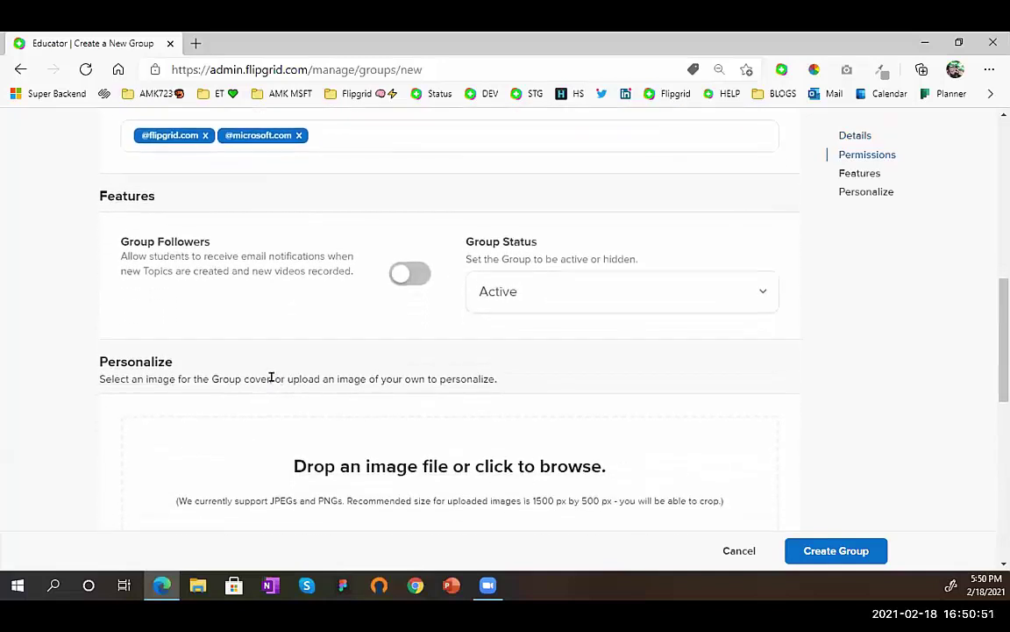
scroll(274, 381, "down", 4)
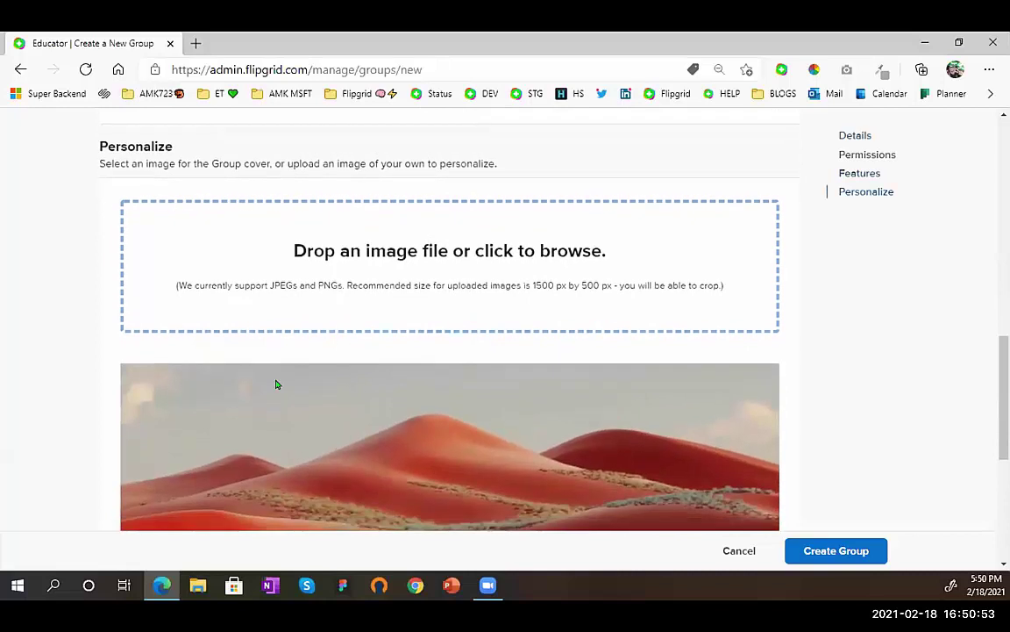
scroll(275, 384, "down", 4)
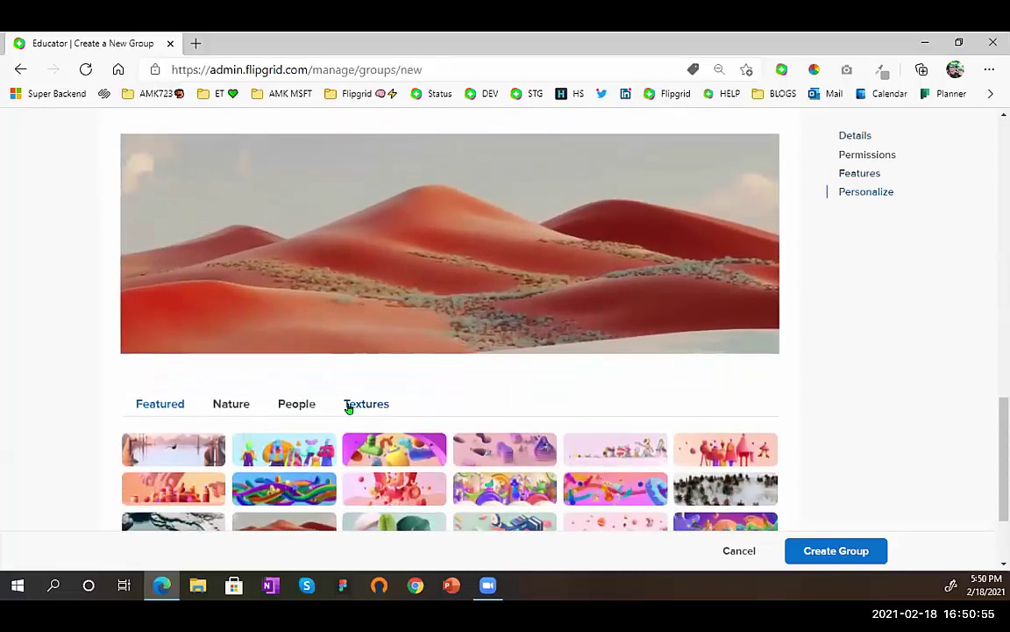
left_click(348, 406)
left_click(604, 445)
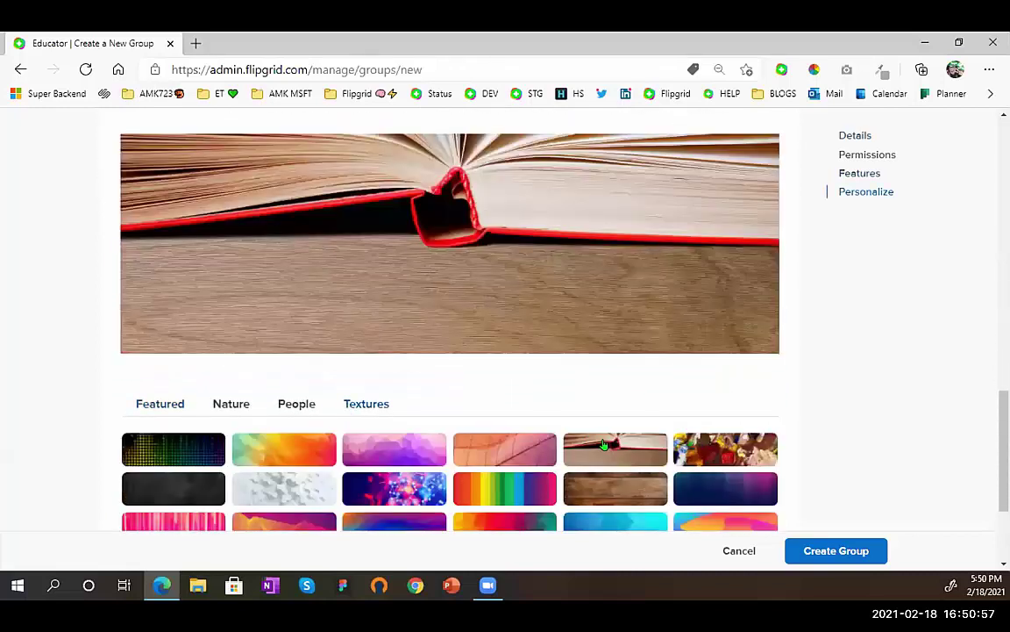
scroll(604, 444, "down", 3)
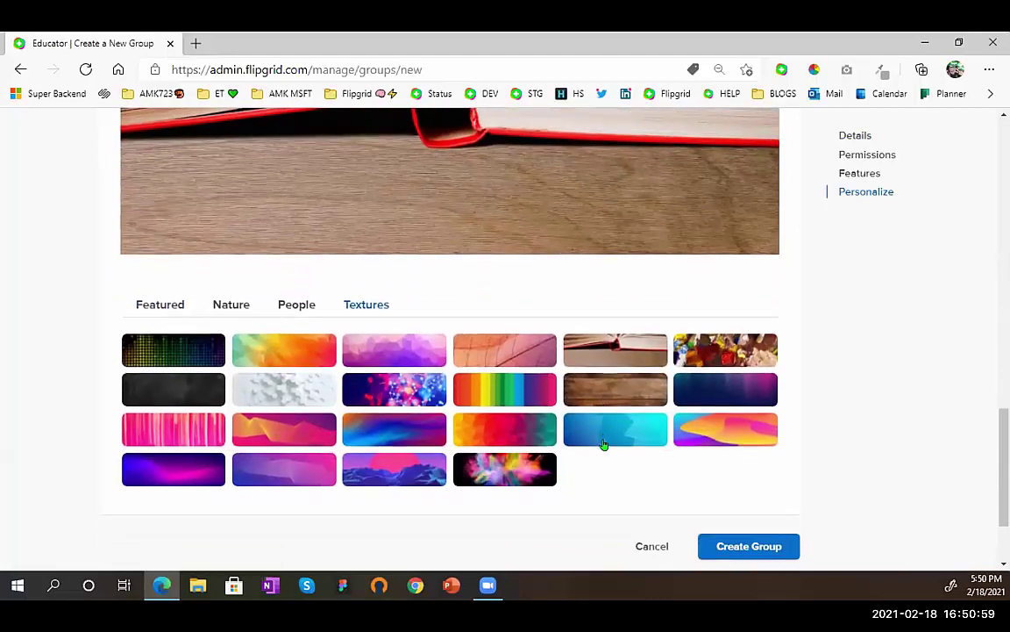
left_click(731, 423)
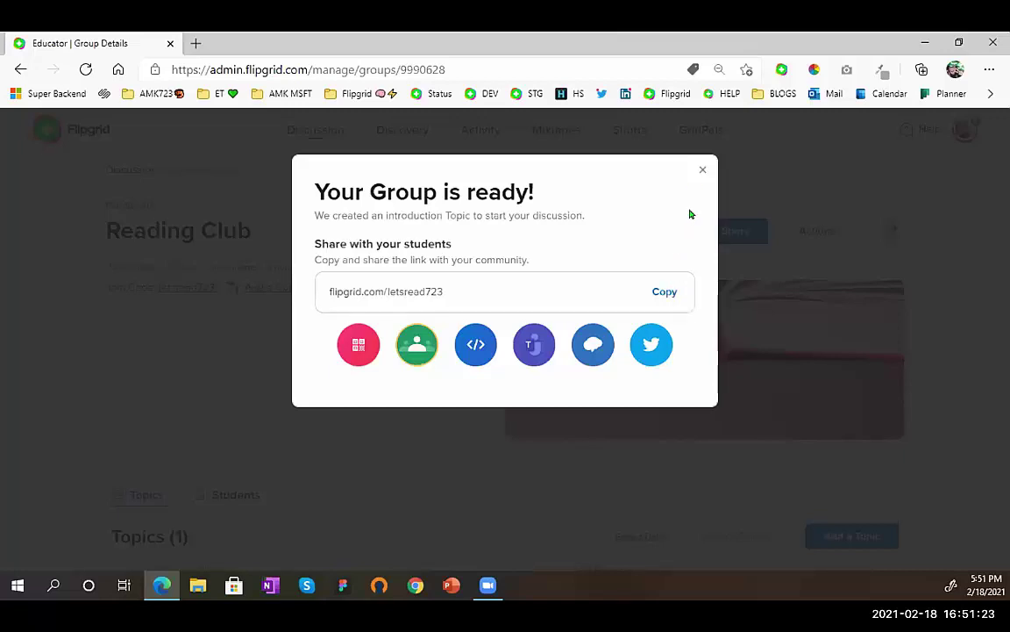
- Dismiss the group-ready dialog and begin adding a topic to Reading Club
left_click(700, 171)
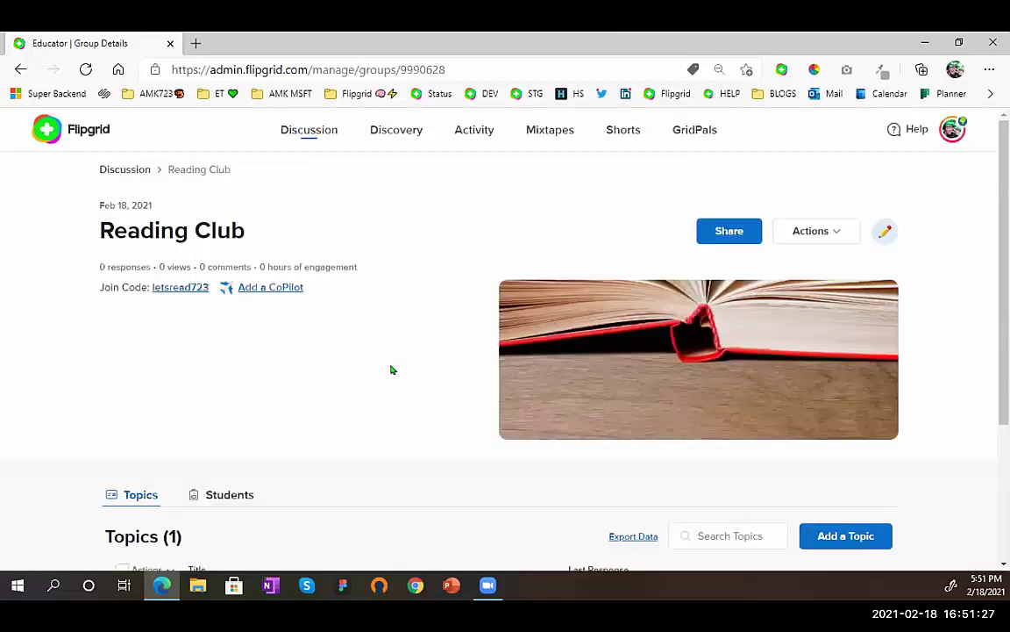
scroll(392, 370, "down", 2)
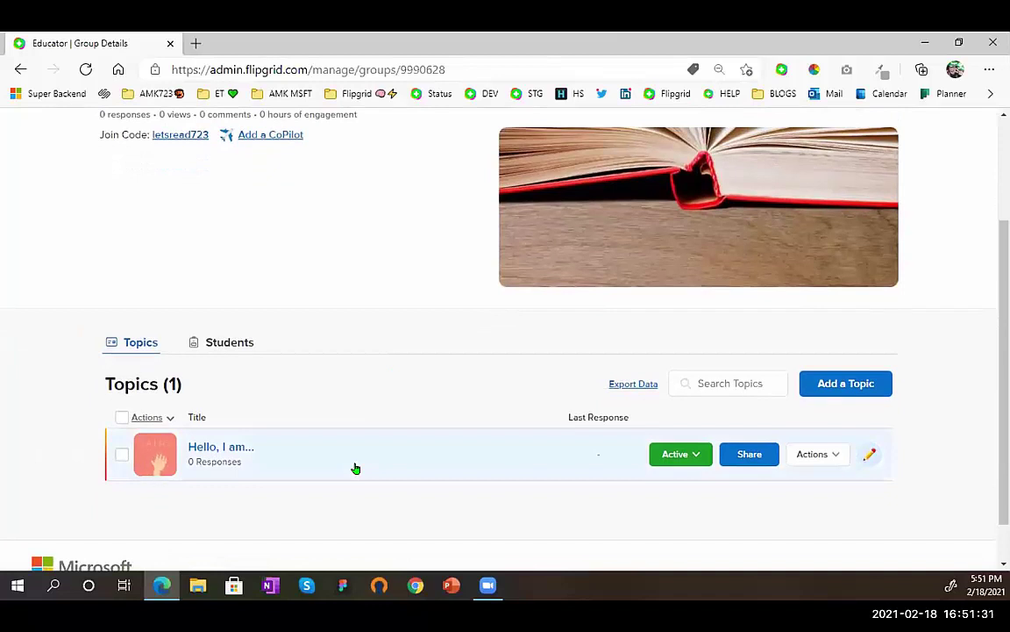
left_click(880, 384)
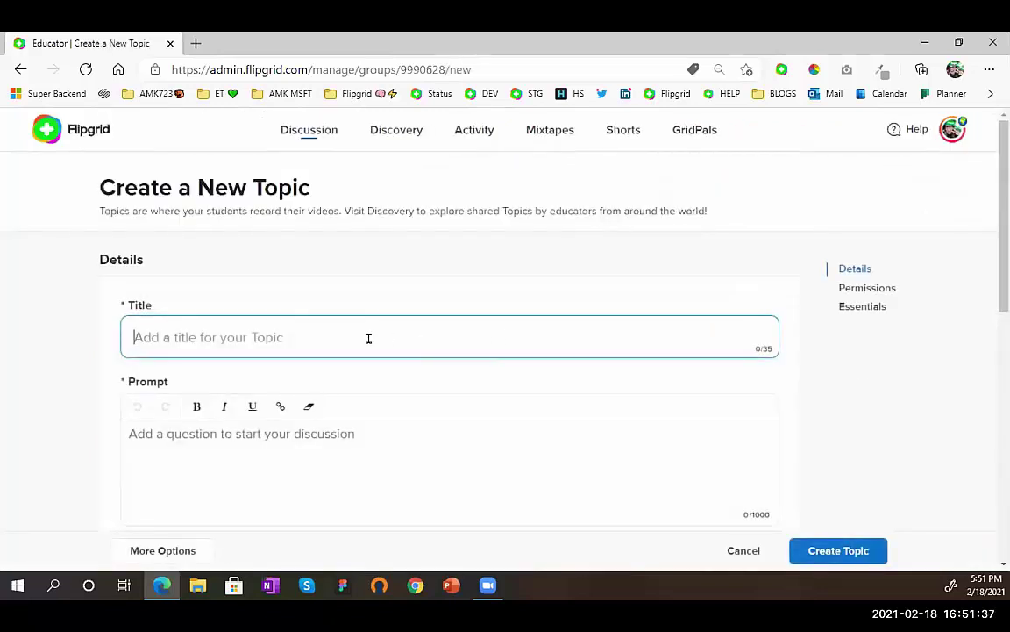
- Title the new topic 'My Favorite Book'
type("My")
key("BackSpace")
type("uy")
type("y")
type(" Favorite Book")
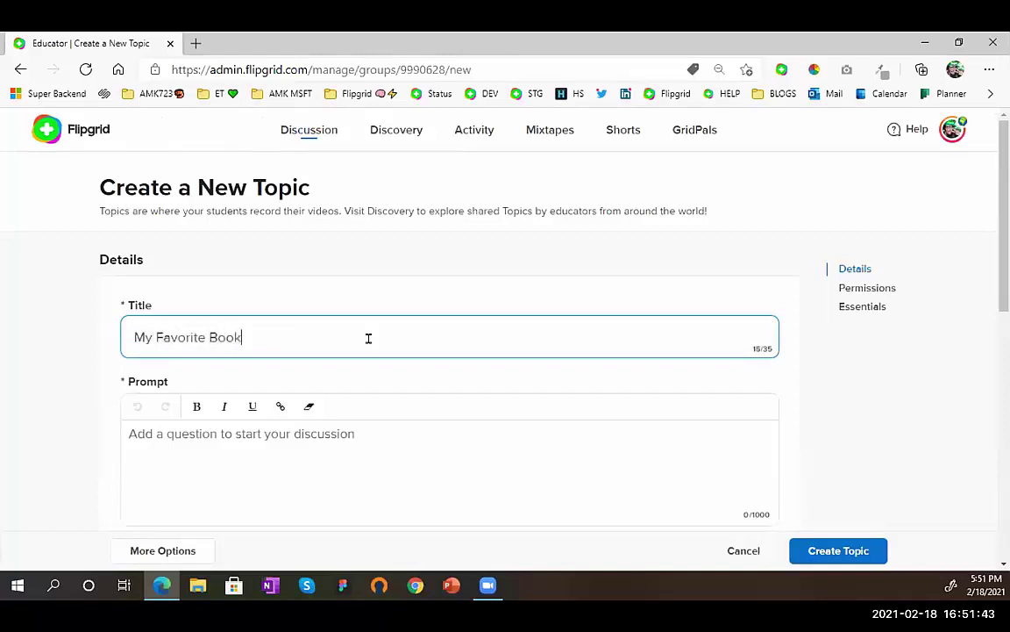
- Write the prompt 'Do you have a favorite book? Please share what it is and why you love it!'
left_click(224, 449)
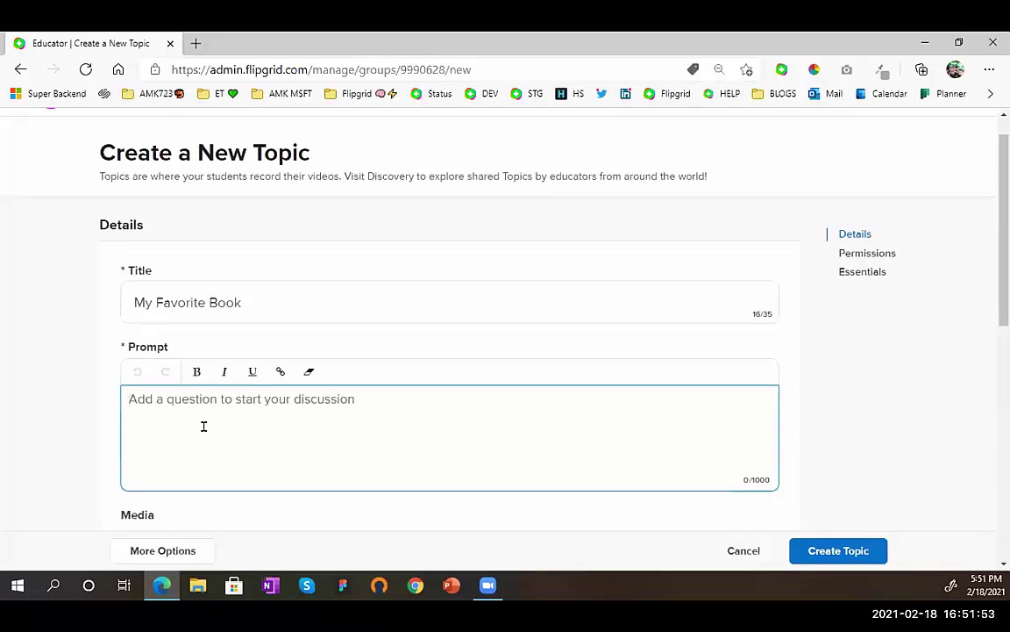
type("Do oyu hav")
key("BackSpace")
key("BackSpace")
key("BackSpace")
type("you have a favor")
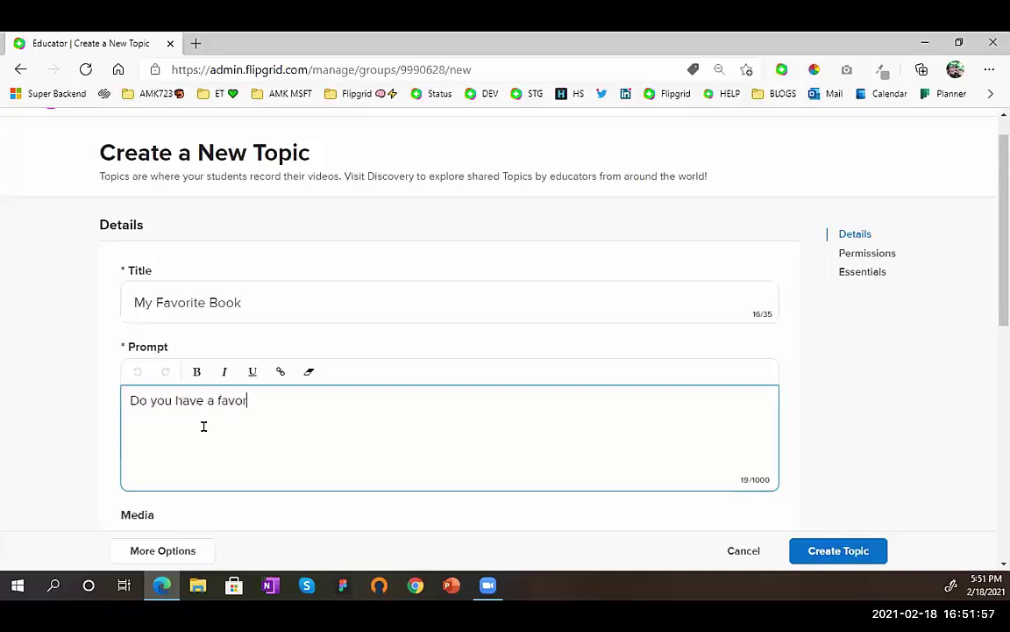
type("ite book? Ple")
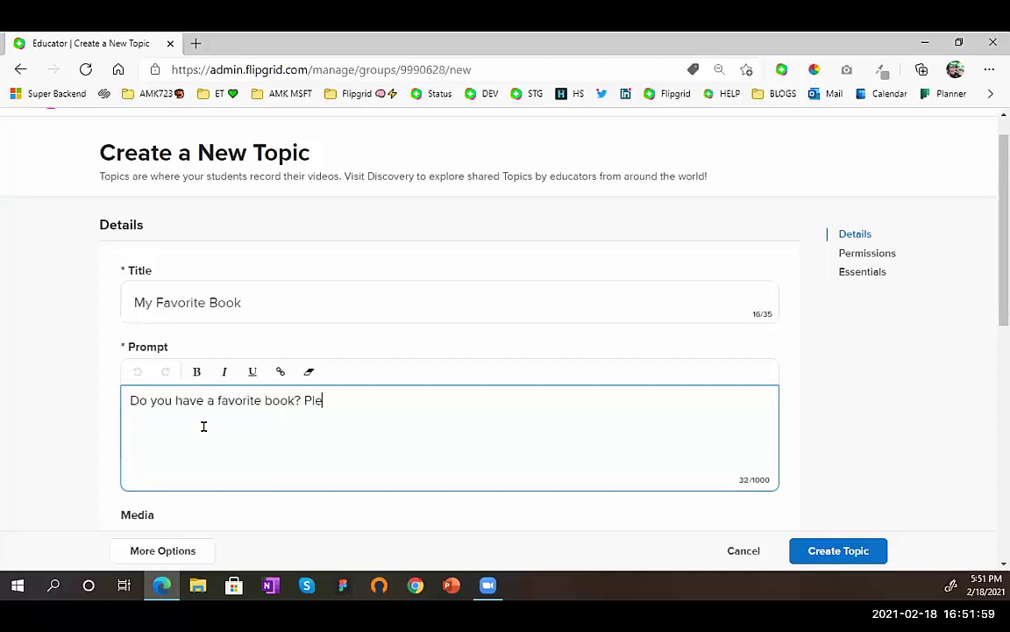
type("ase share what it i")
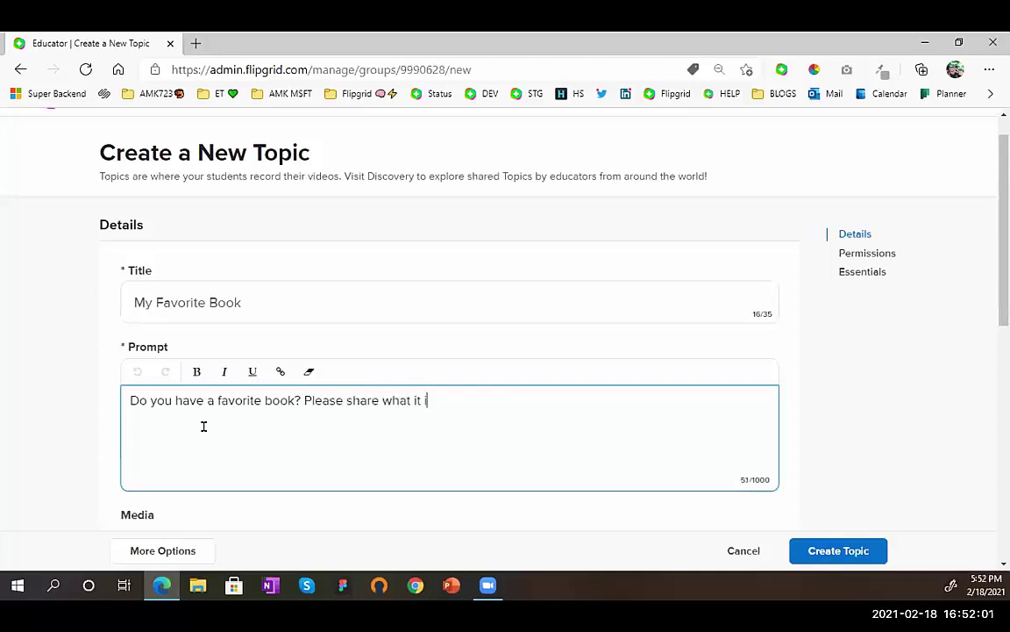
type("s and why you love it!")
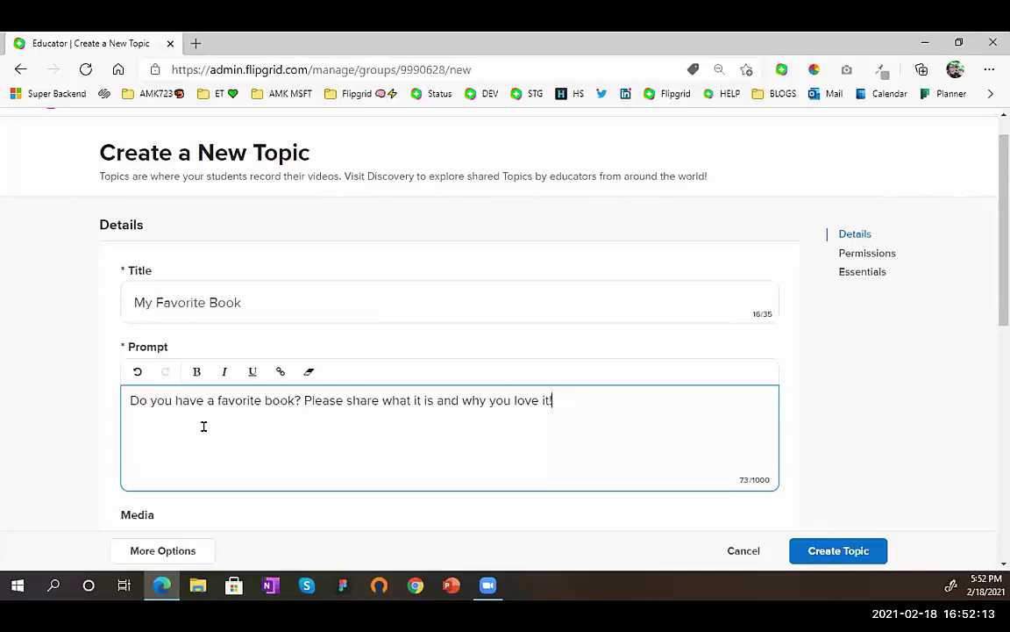
scroll(204, 426, "down", 3)
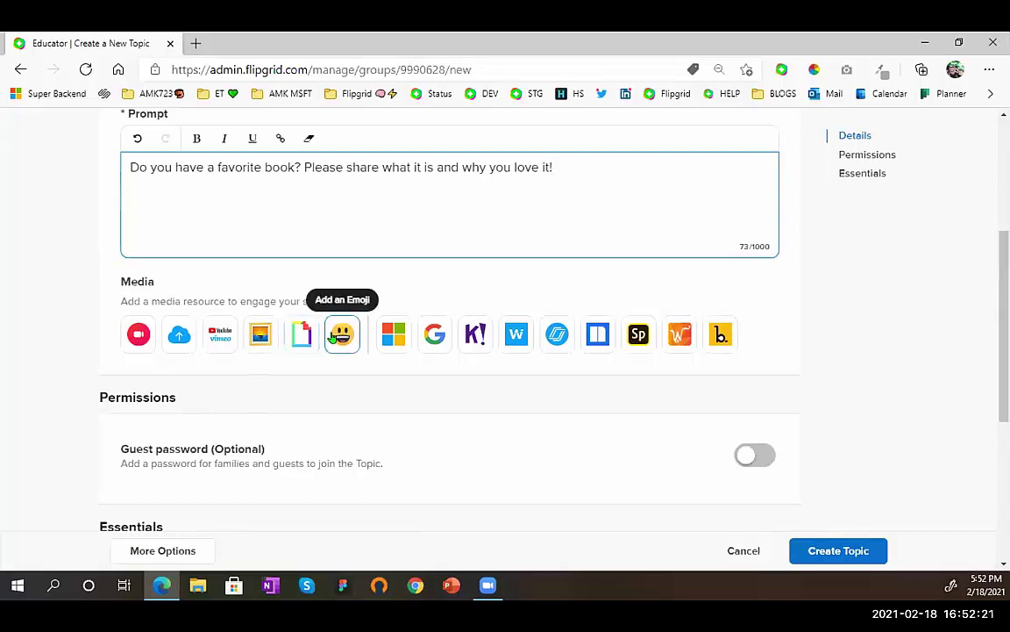
- Attach the pink heart-eyes emoji as the topic's media
left_click(334, 337)
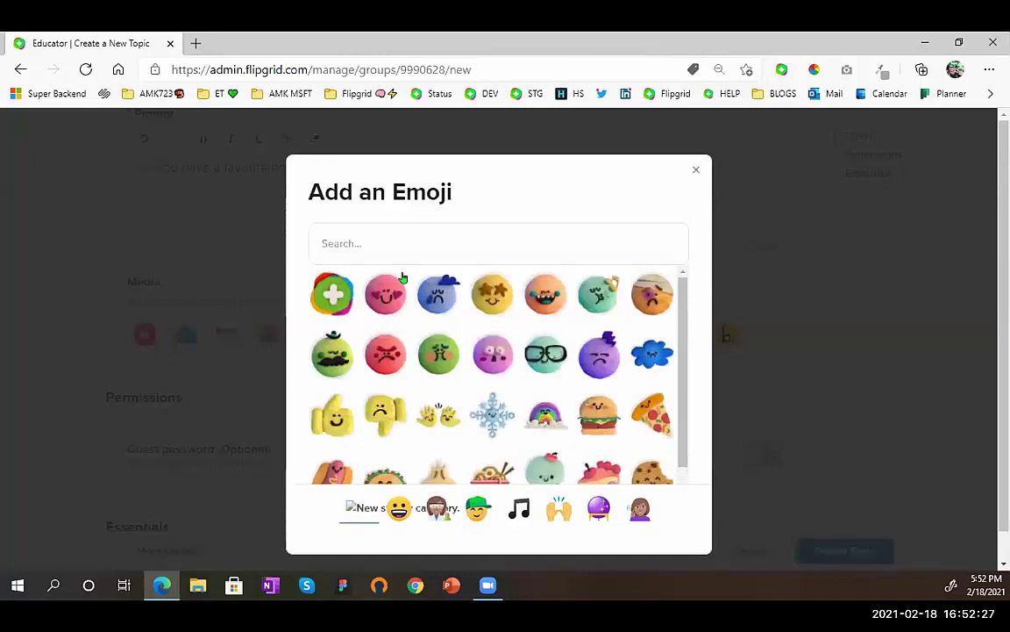
left_click(390, 294)
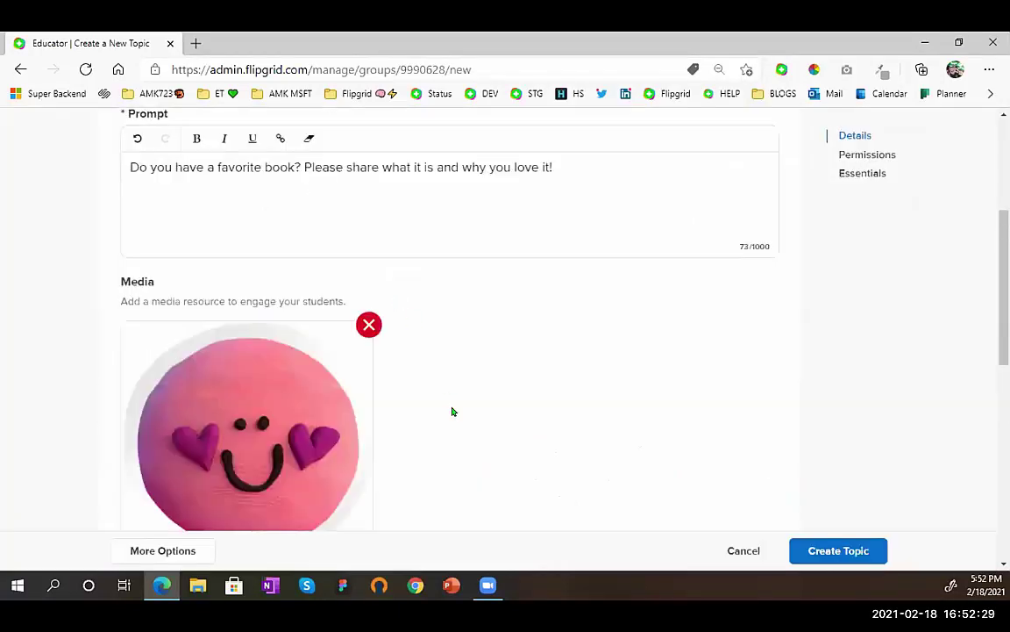
scroll(452, 411, "down", 3)
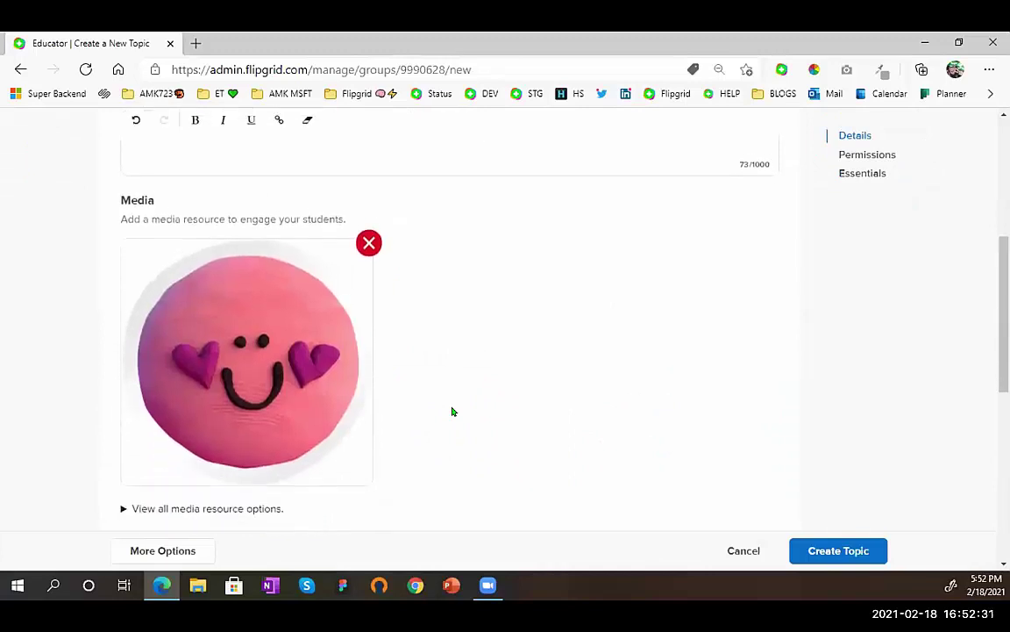
scroll(453, 411, "down", 2)
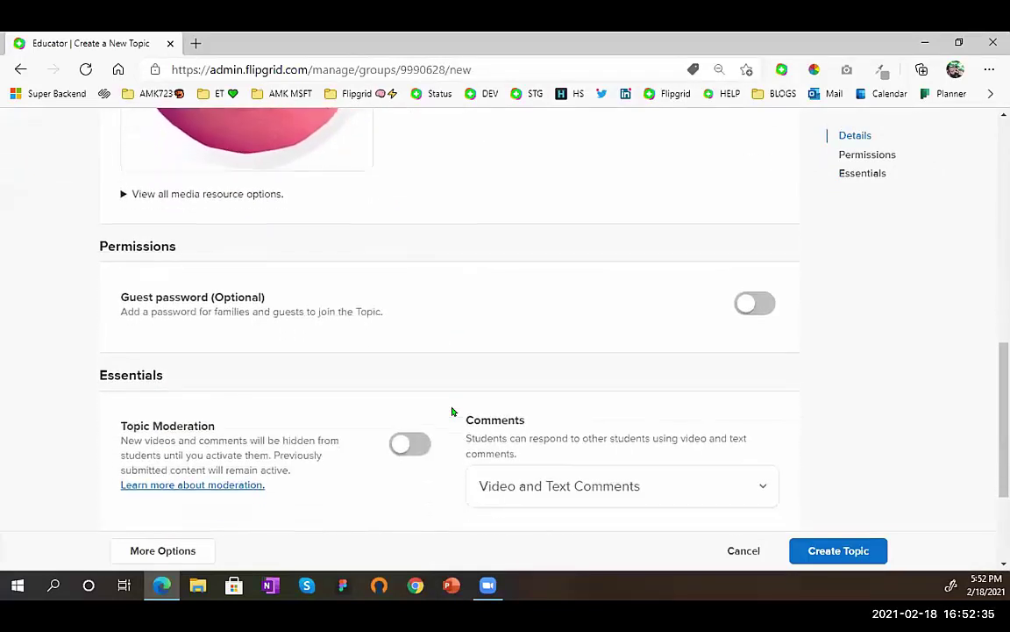
scroll(452, 412, "down", 1)
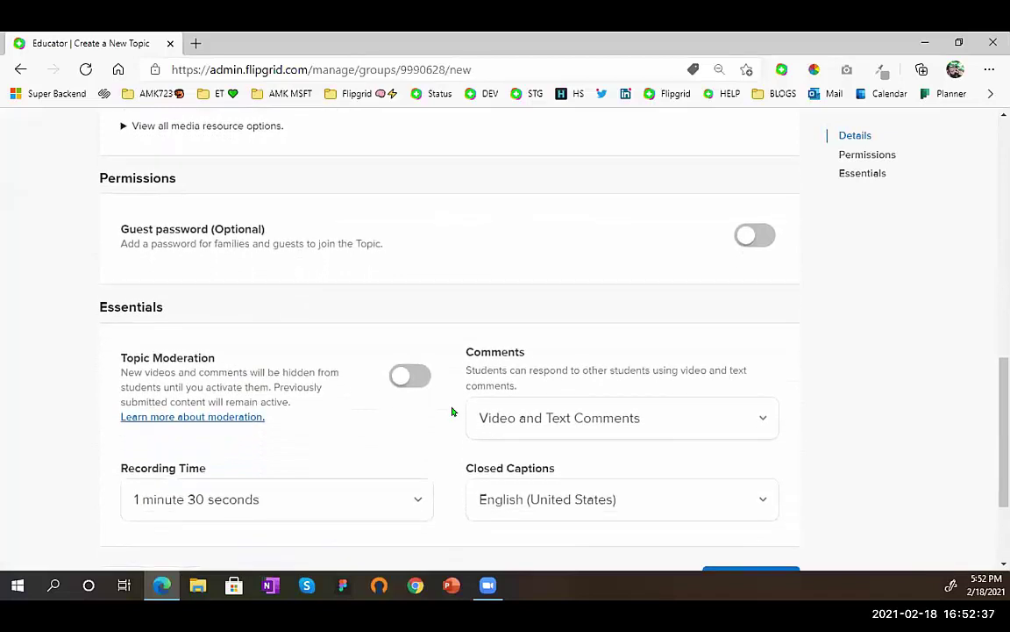
- Set recording time to 1 minute, keeping moderation off and video and text comments
scroll(453, 412, "down", 1)
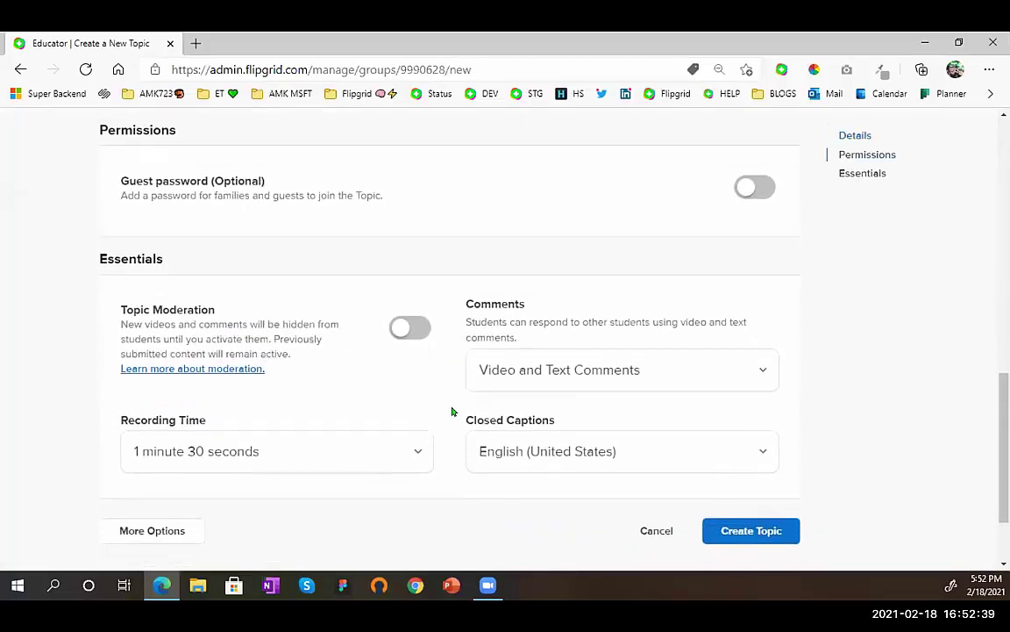
left_click(412, 334)
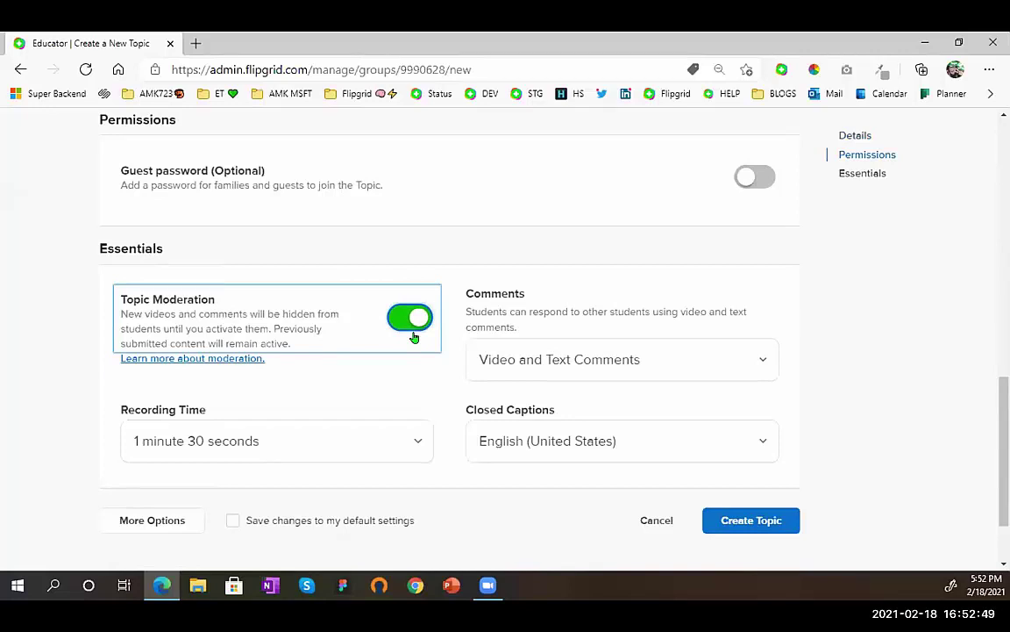
left_click(414, 337)
scroll(514, 309, "down", 2)
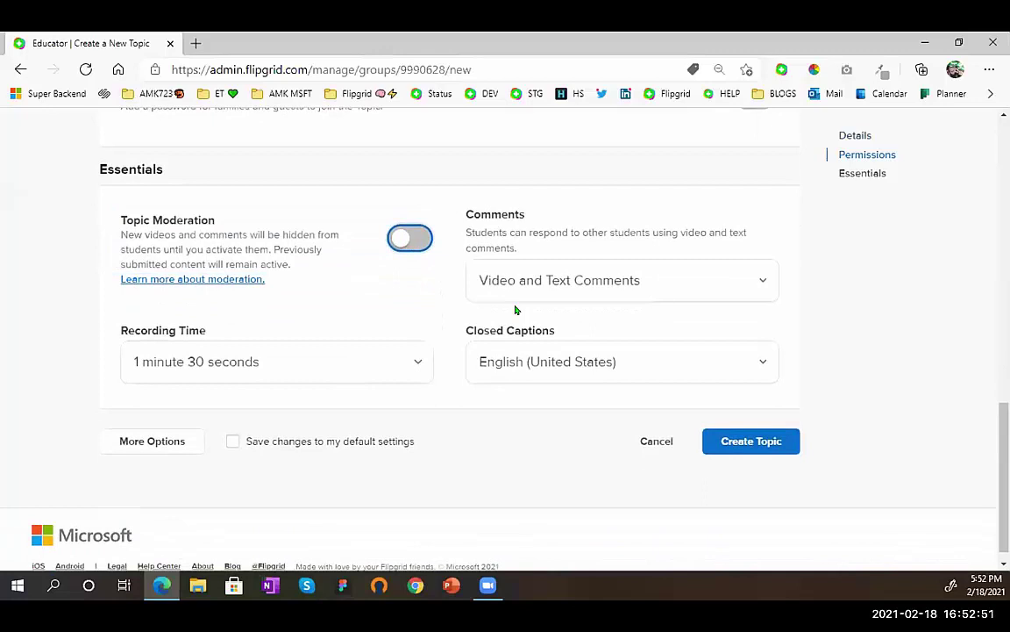
left_click(660, 286)
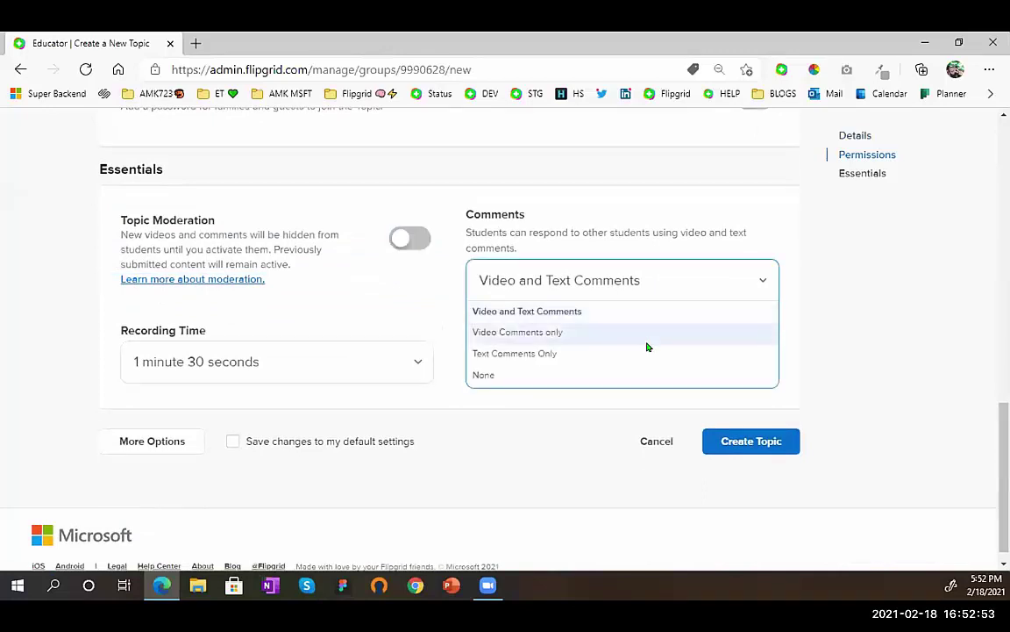
left_click(646, 316)
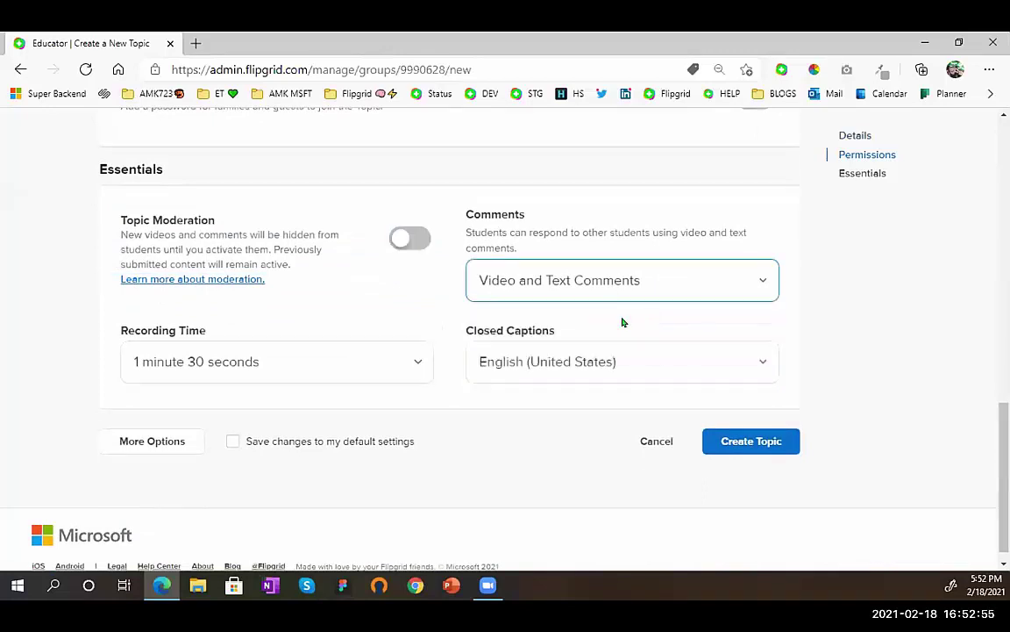
left_click(422, 367)
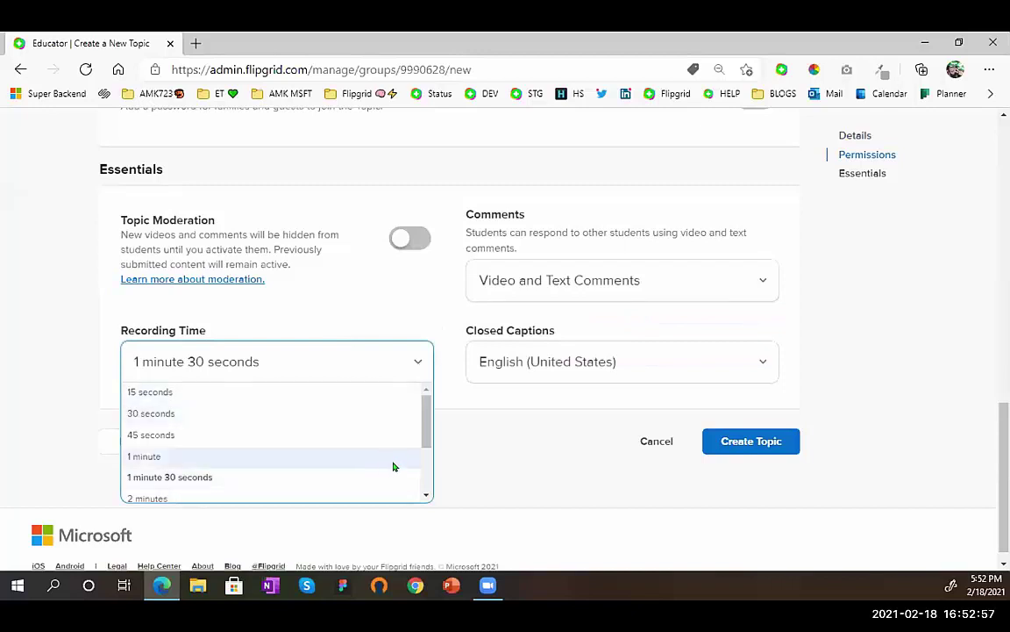
scroll(393, 467, "down", 3)
scroll(391, 464, "up", 3)
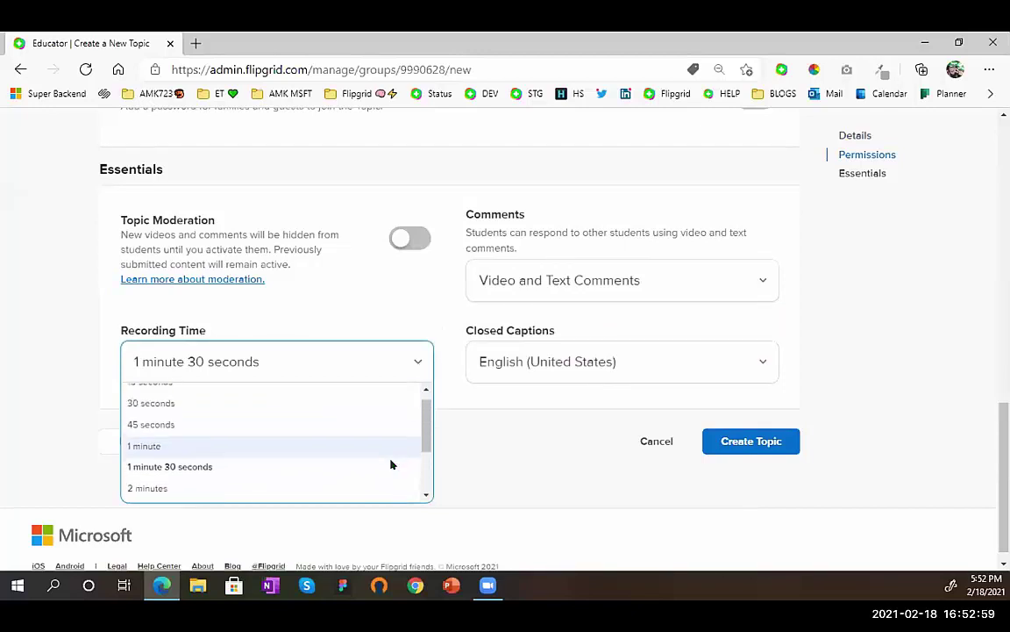
left_click(273, 454)
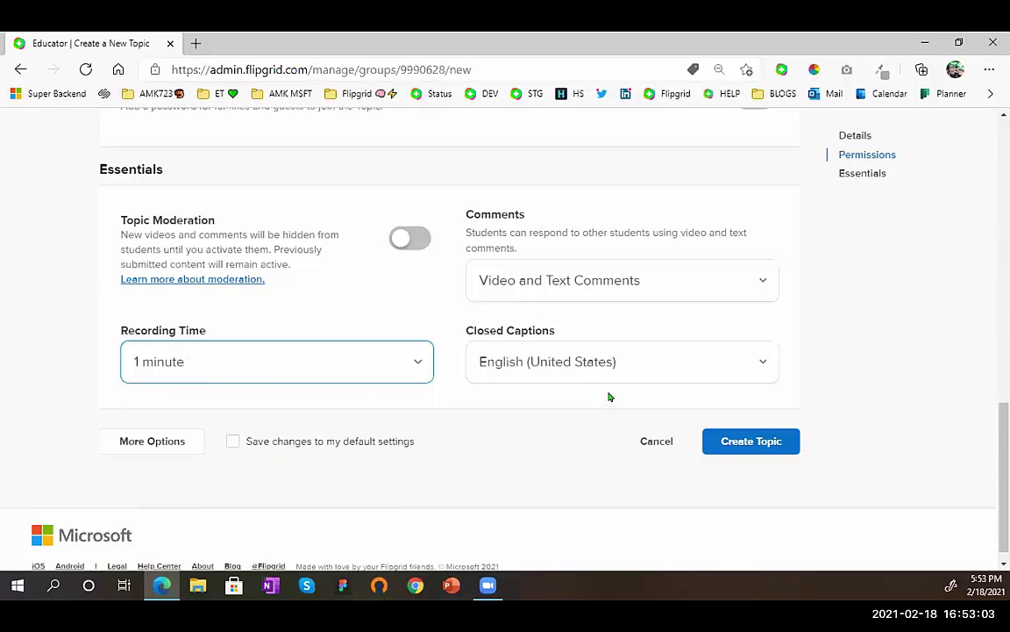
scroll(611, 387, "down", 1)
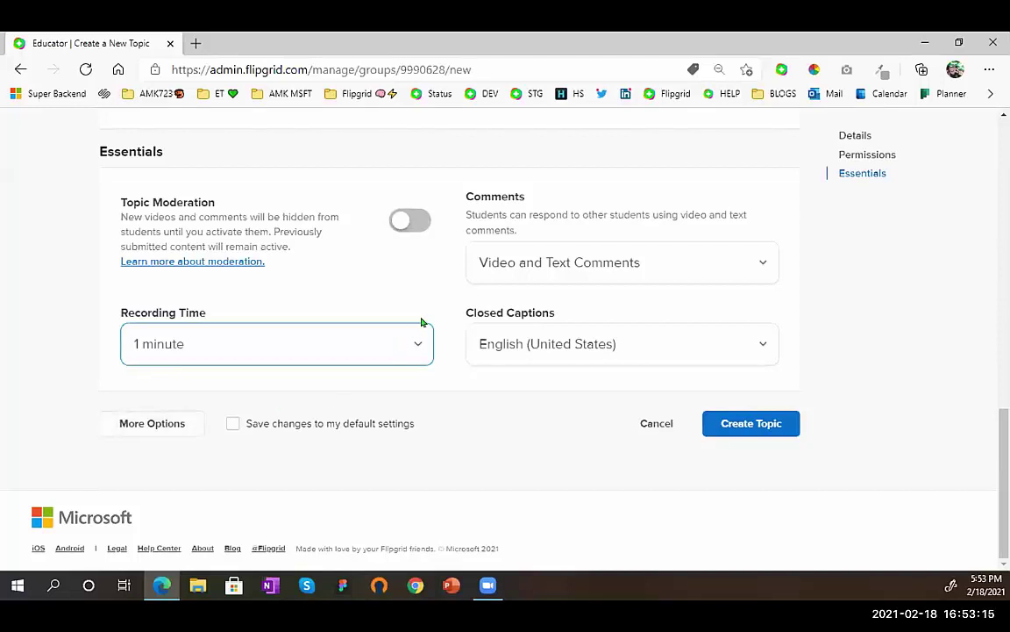
- Review the topic form and create the My Favorite Book topic
scroll(572, 345, "up", 10)
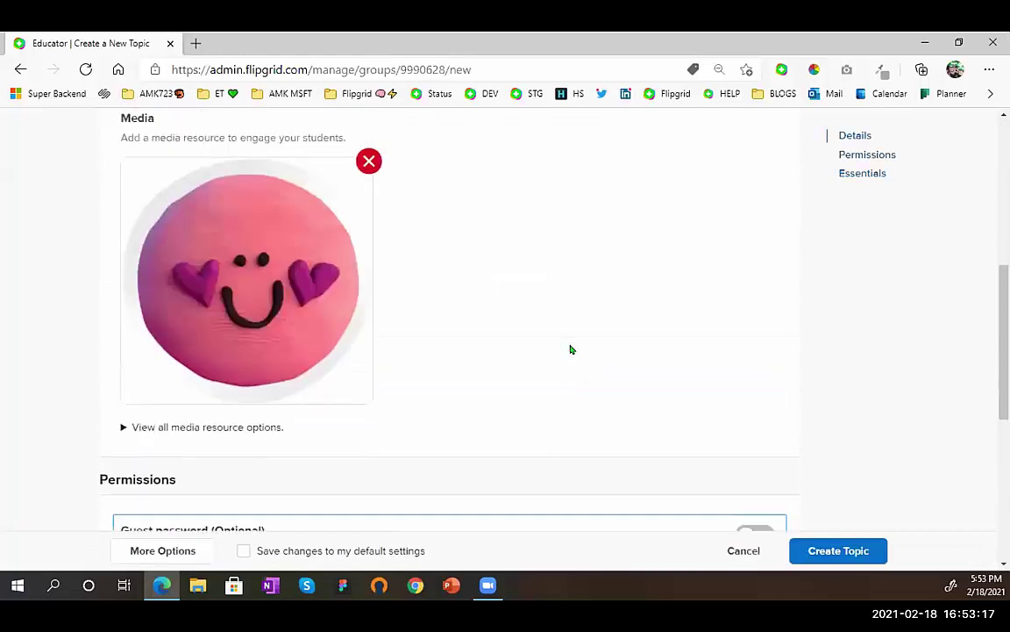
scroll(570, 349, "down", 5)
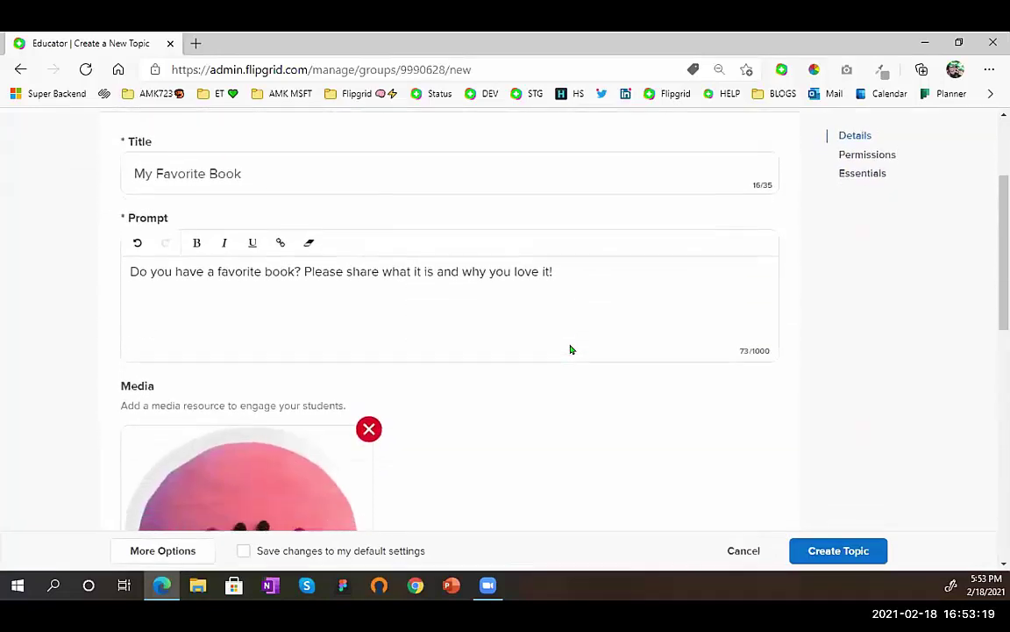
scroll(571, 349, "down", 5)
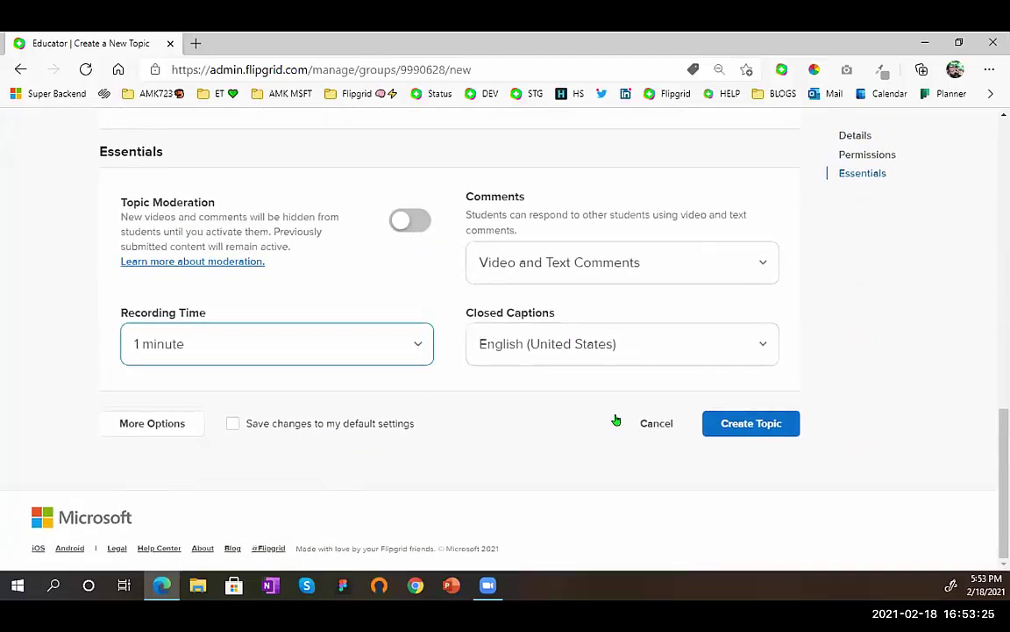
left_click(716, 424)
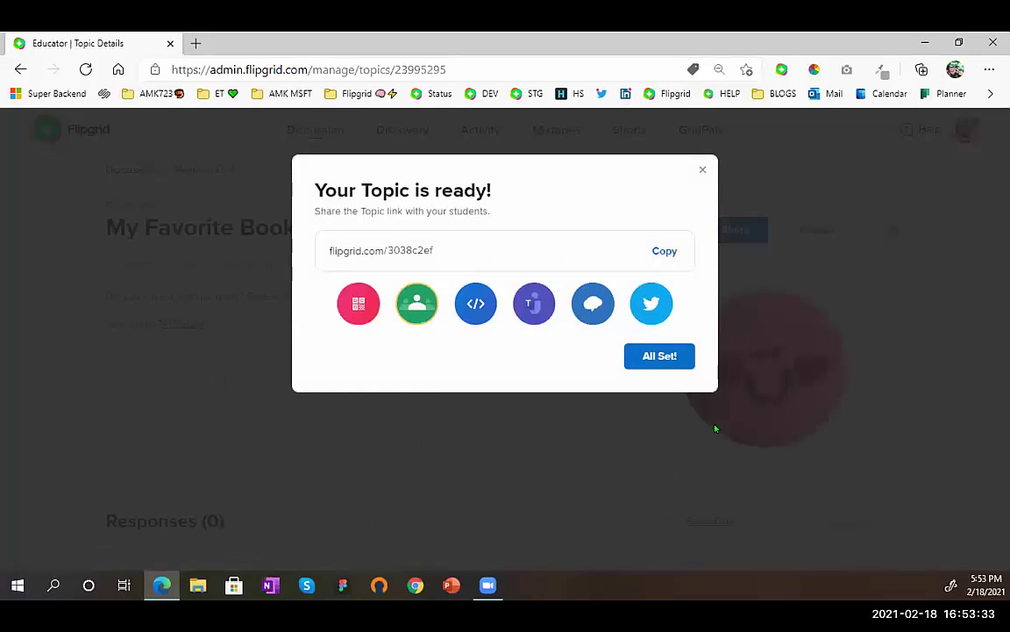
- Close the topic-ready confirmation and Share dialog, then return via the Reading Club breadcrumb
left_click(671, 360)
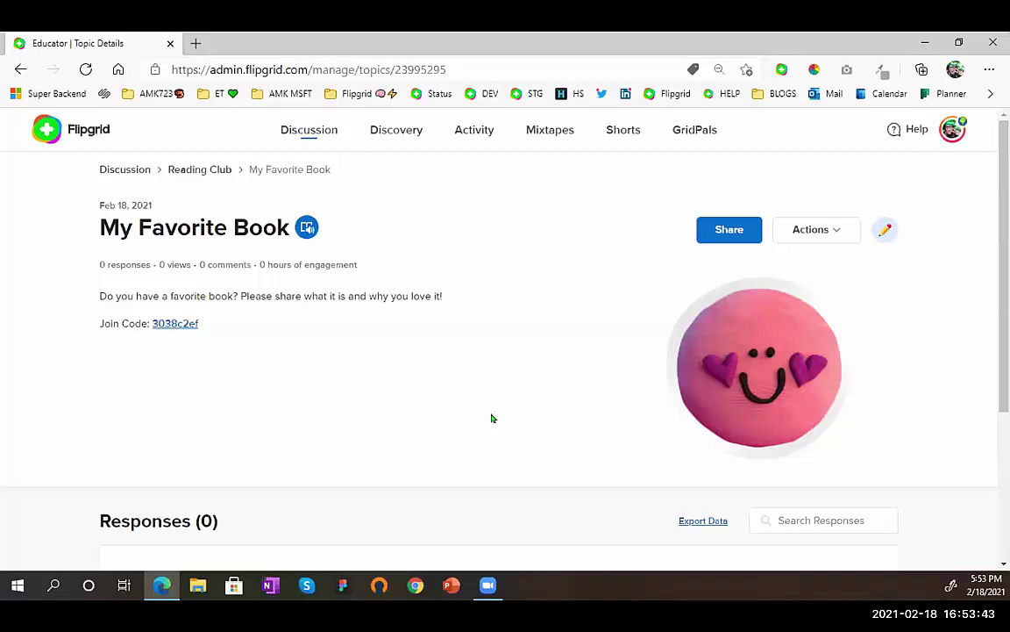
left_click(717, 234)
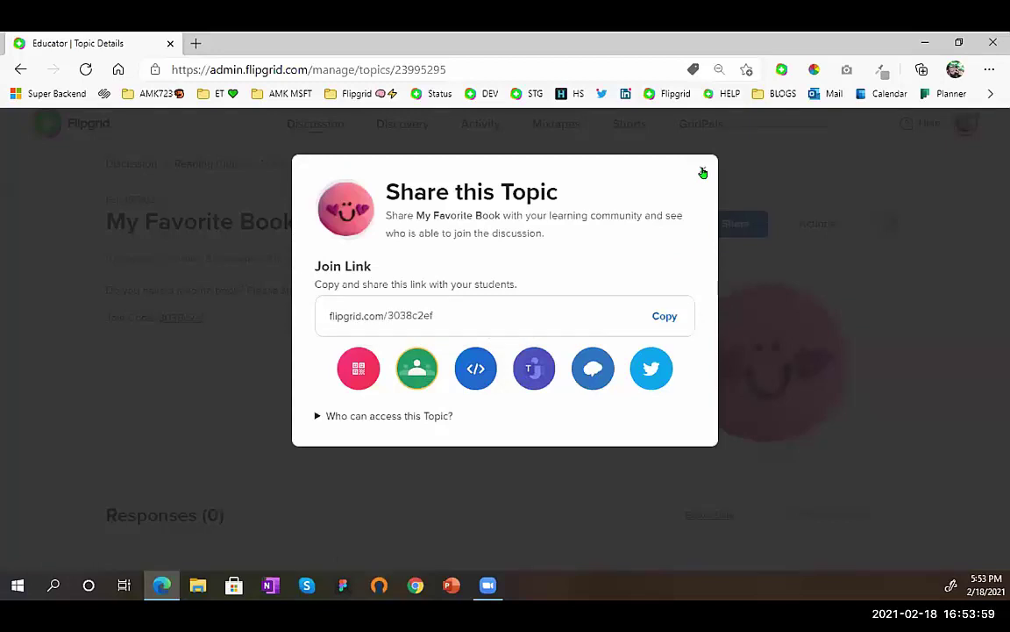
left_click(703, 173)
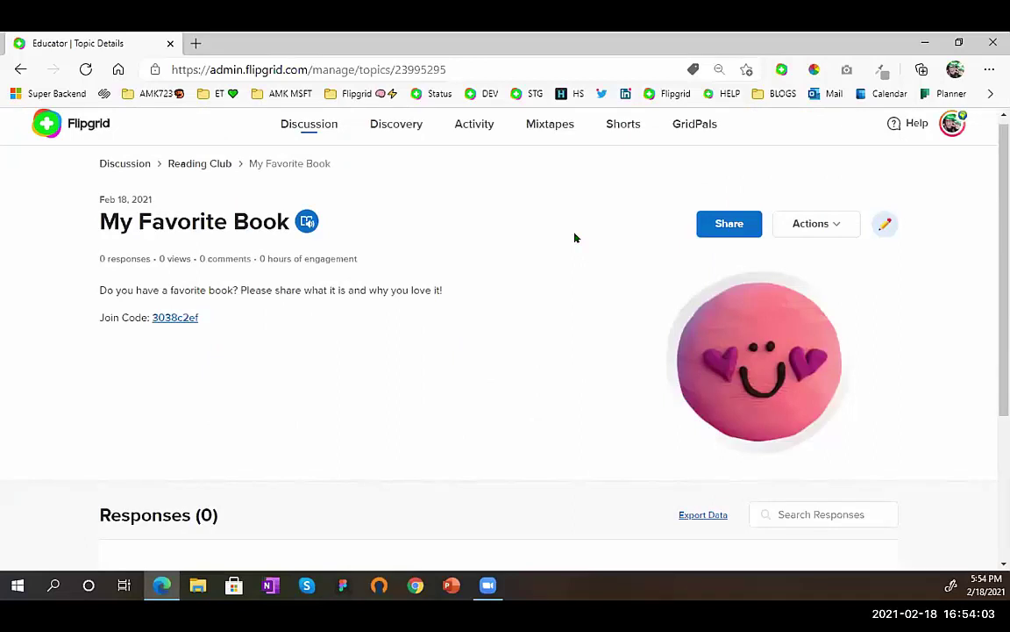
scroll(575, 237, "up", 1)
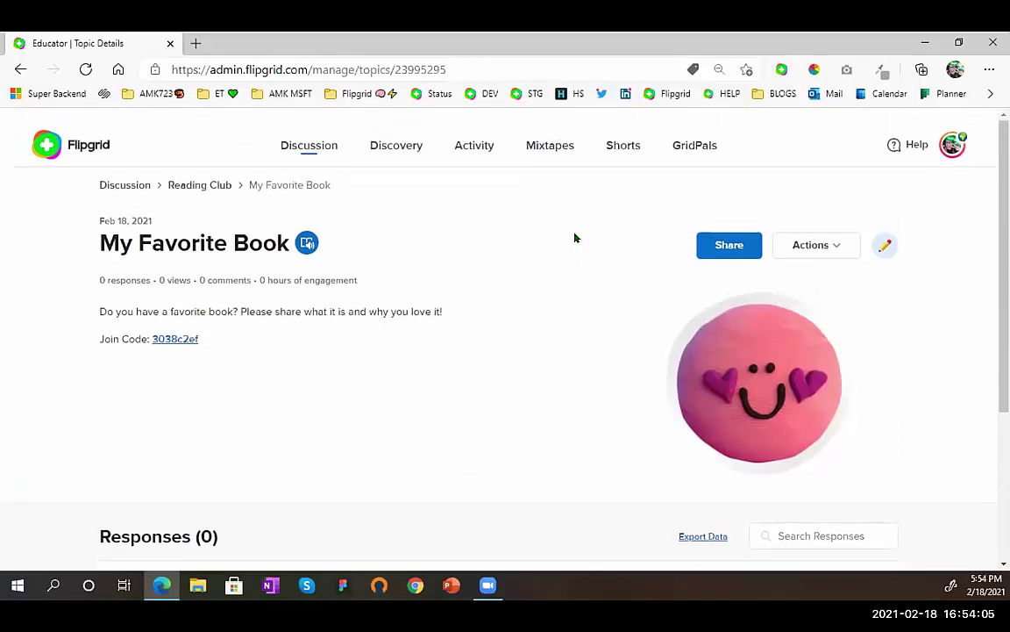
left_click(211, 173)
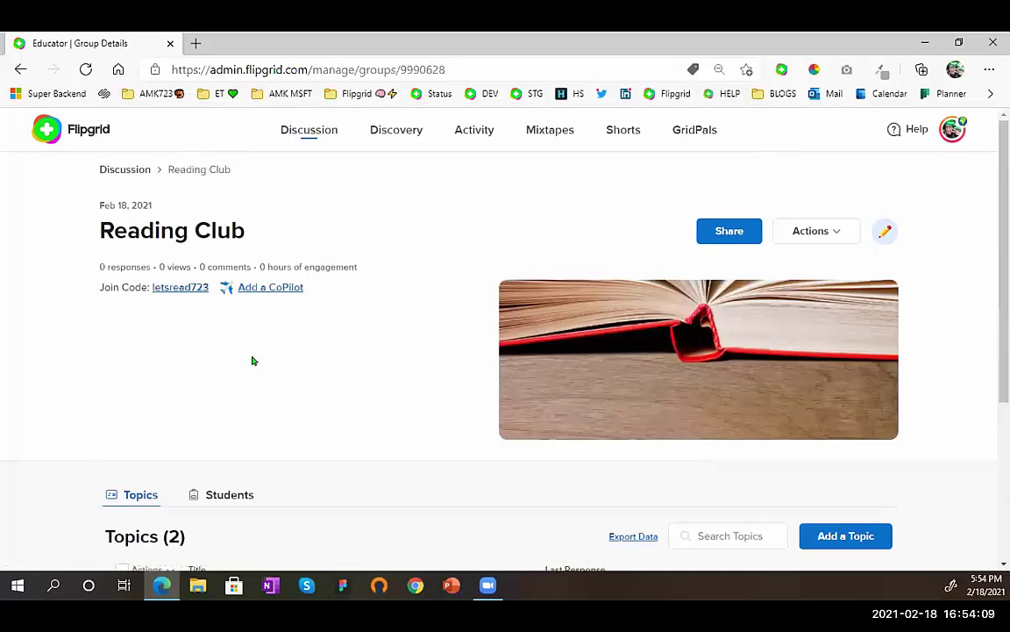
- Return to the top of the Reading Club page and switch to the Discovery topic library
scroll(252, 361, "down", 3)
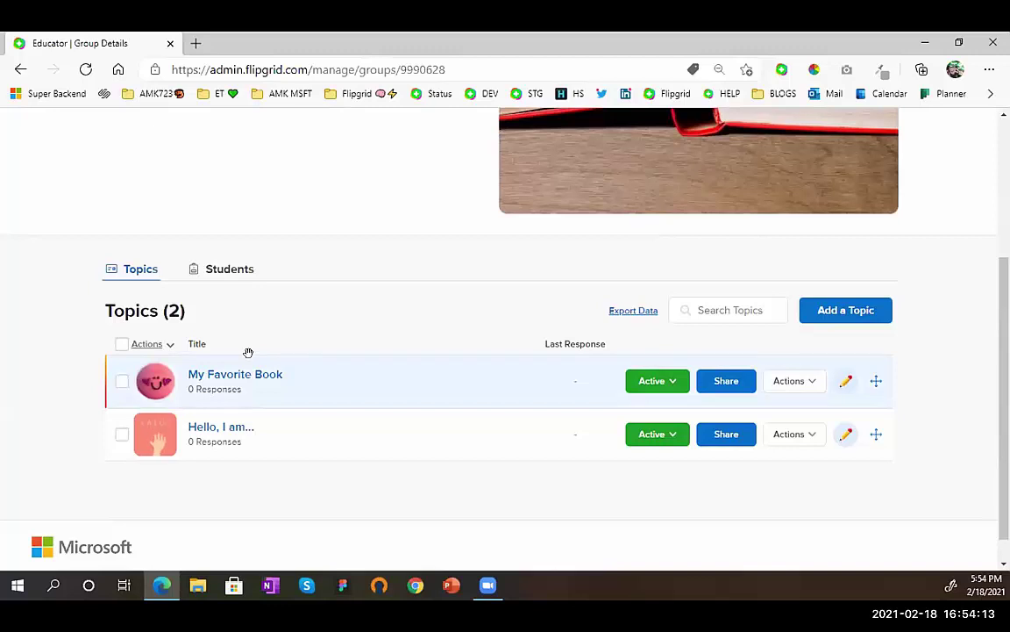
scroll(312, 289, "up", 1)
scroll(312, 289, "up", 2)
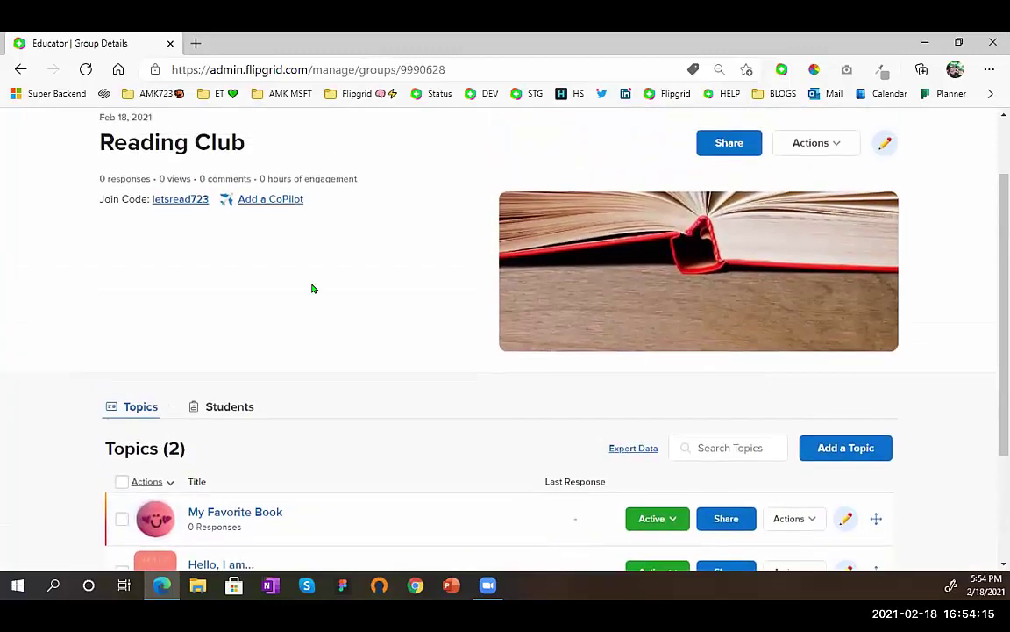
scroll(312, 288, "up", 1)
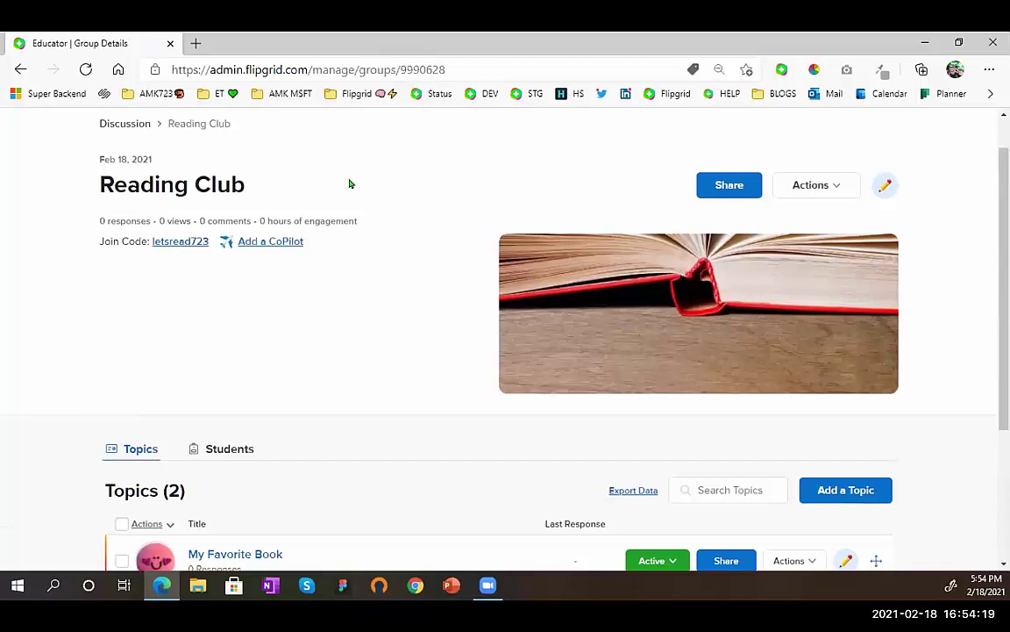
scroll(346, 175, "up", 1)
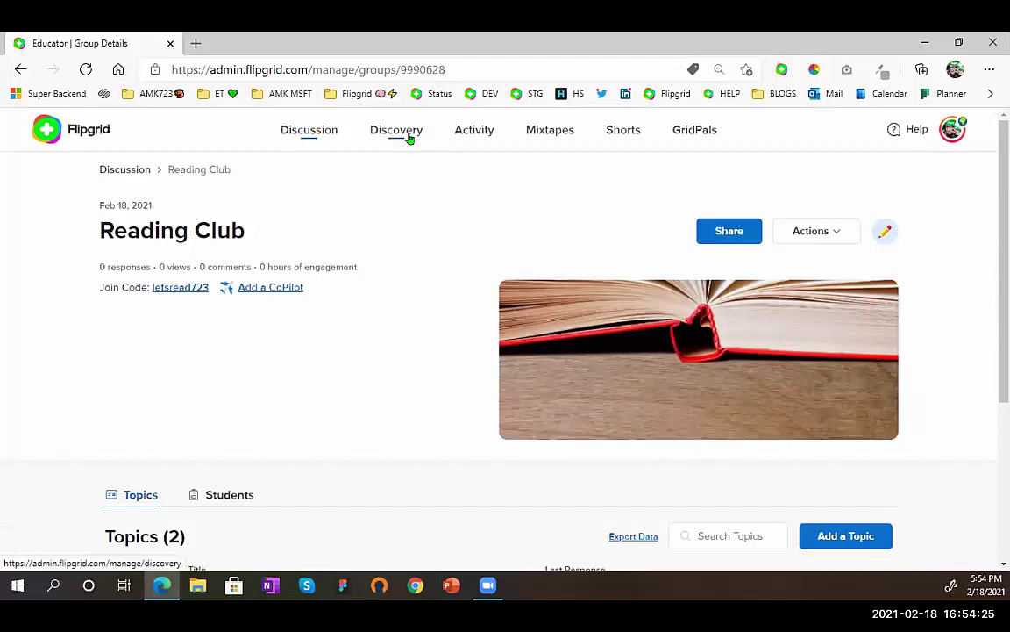
left_click(396, 130)
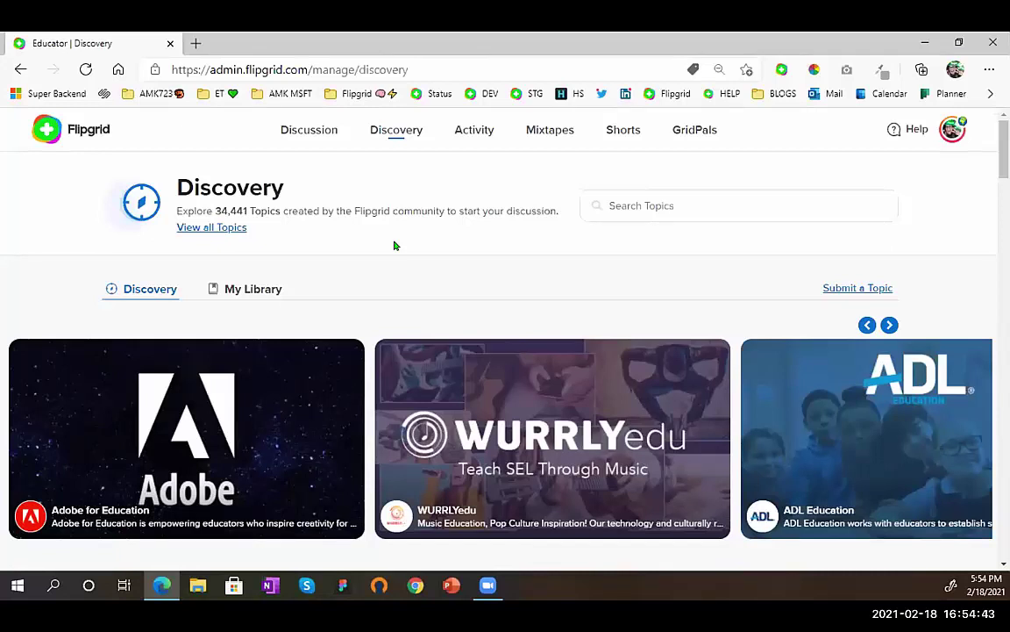
- Scroll the Discovery page past Topic of the Day down to the Partners section
scroll(394, 245, "down", 3)
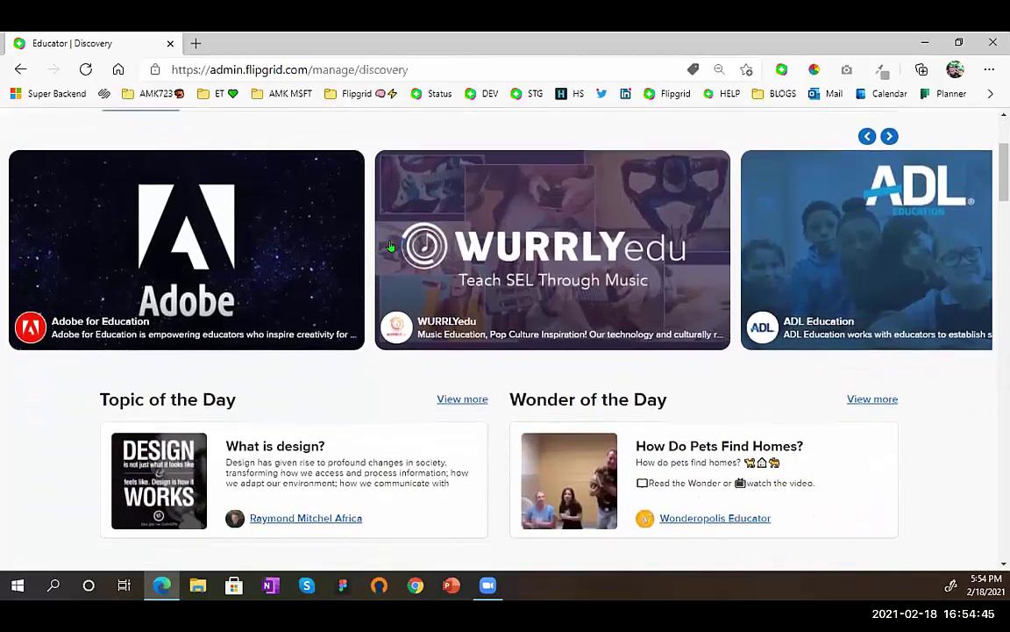
scroll(391, 245, "down", 1)
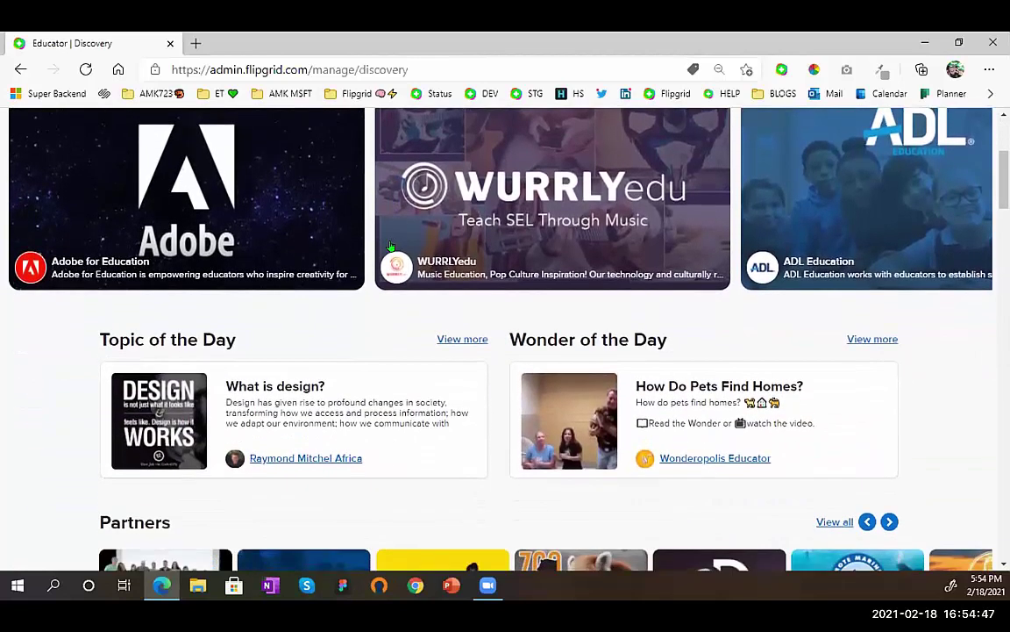
scroll(394, 246, "down", 2)
scroll(393, 246, "down", 2)
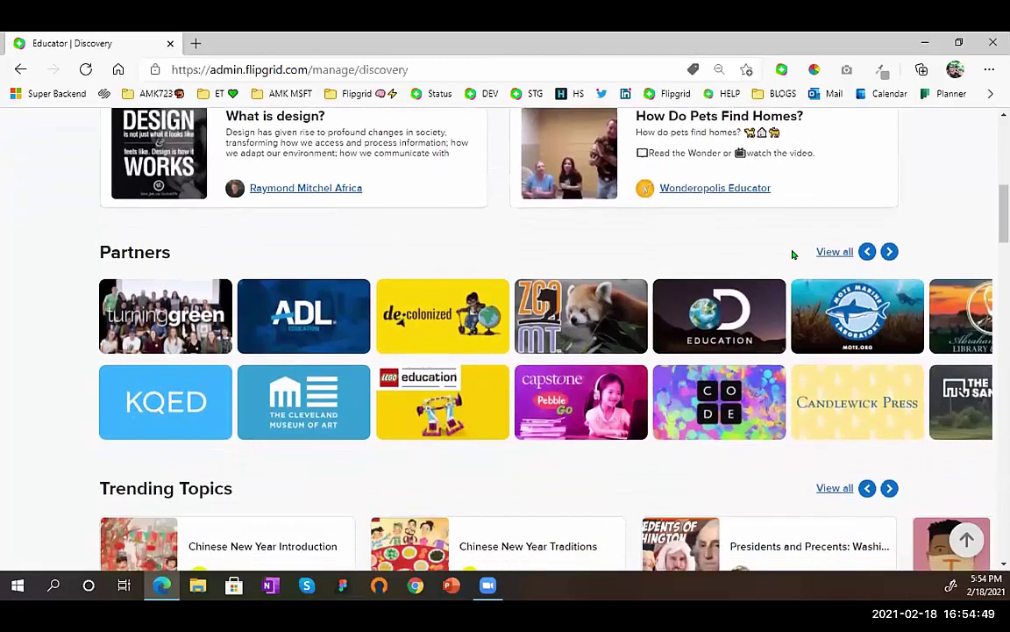
- View all Discovery partners and pick the Capstone tile from the grid
left_click(834, 251)
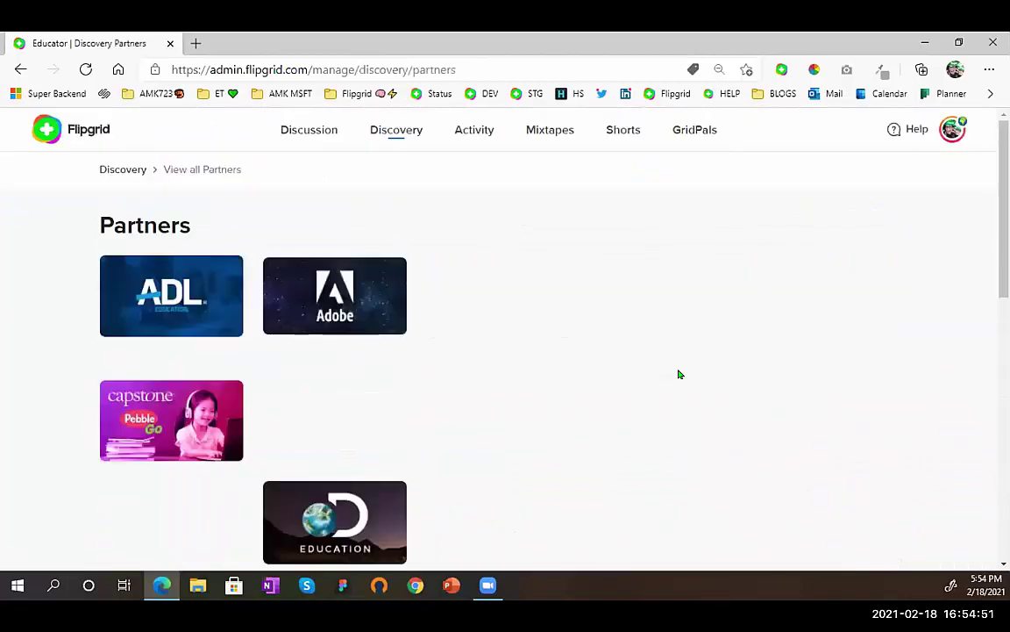
scroll(508, 429, "down", 2)
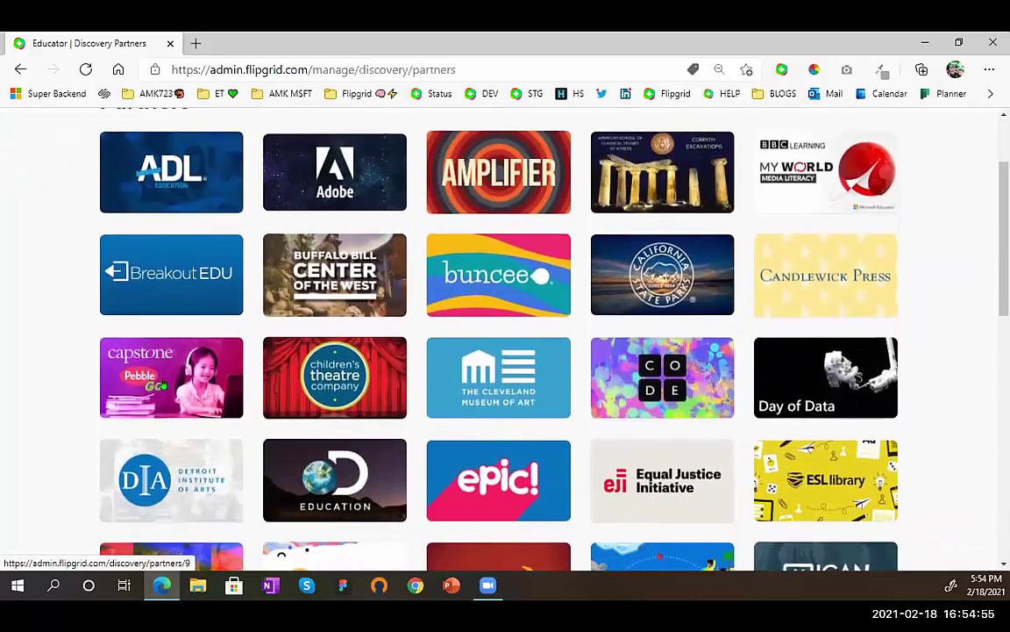
scroll(163, 384, "up", 5)
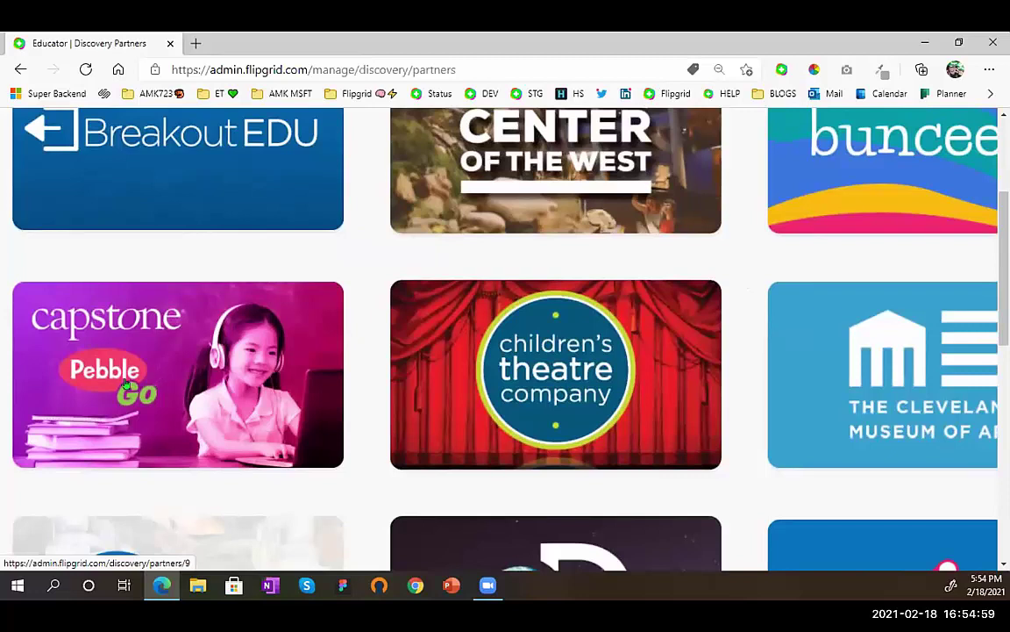
scroll(105, 375, "down", 5)
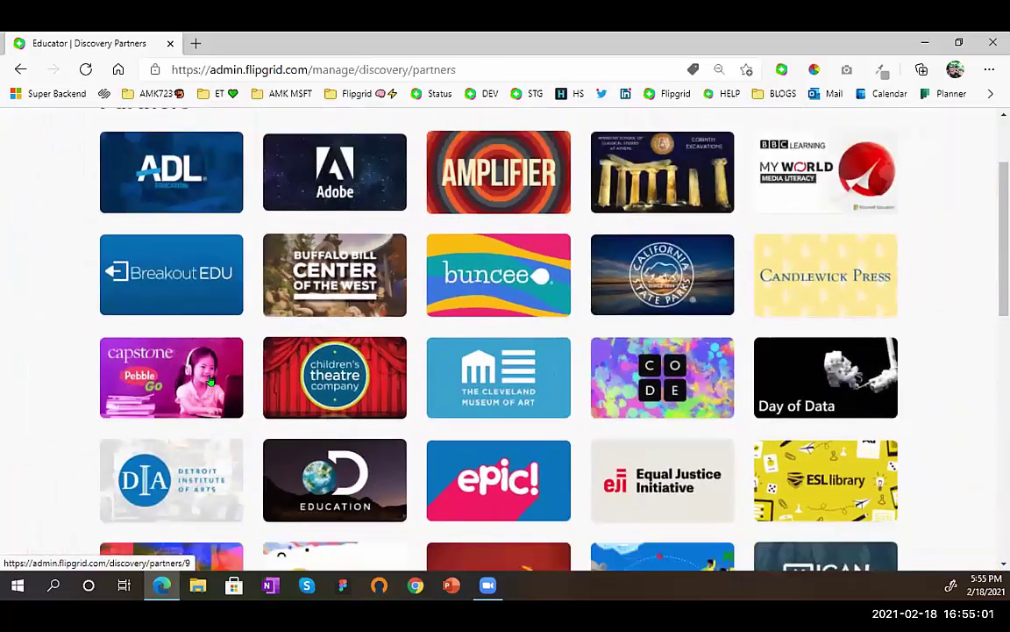
left_click(211, 379)
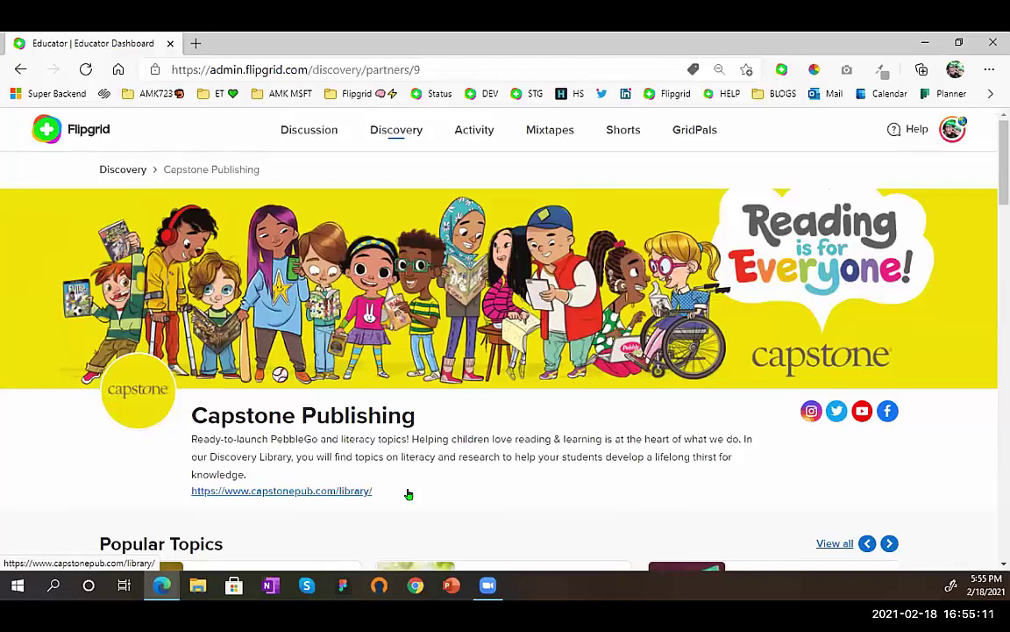
scroll(408, 494, "down", 1)
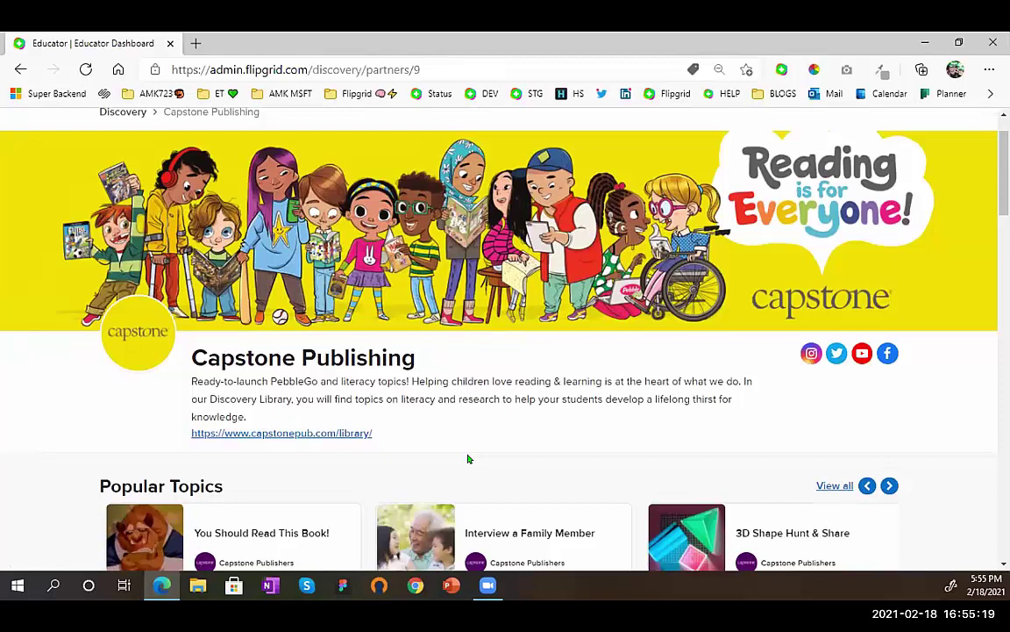
scroll(473, 457, "down", 1)
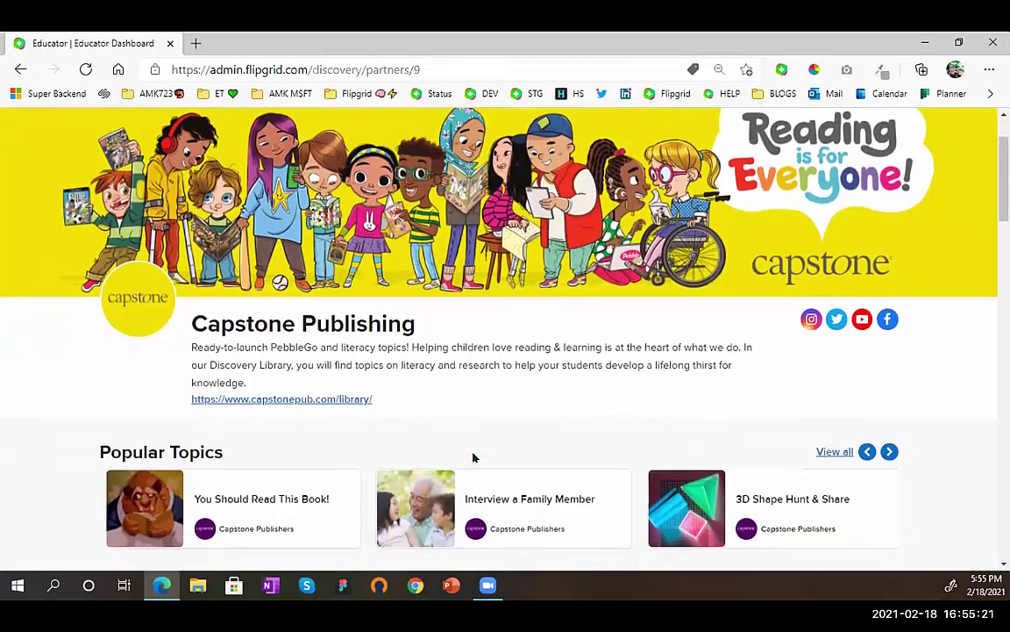
scroll(473, 457, "down", 2)
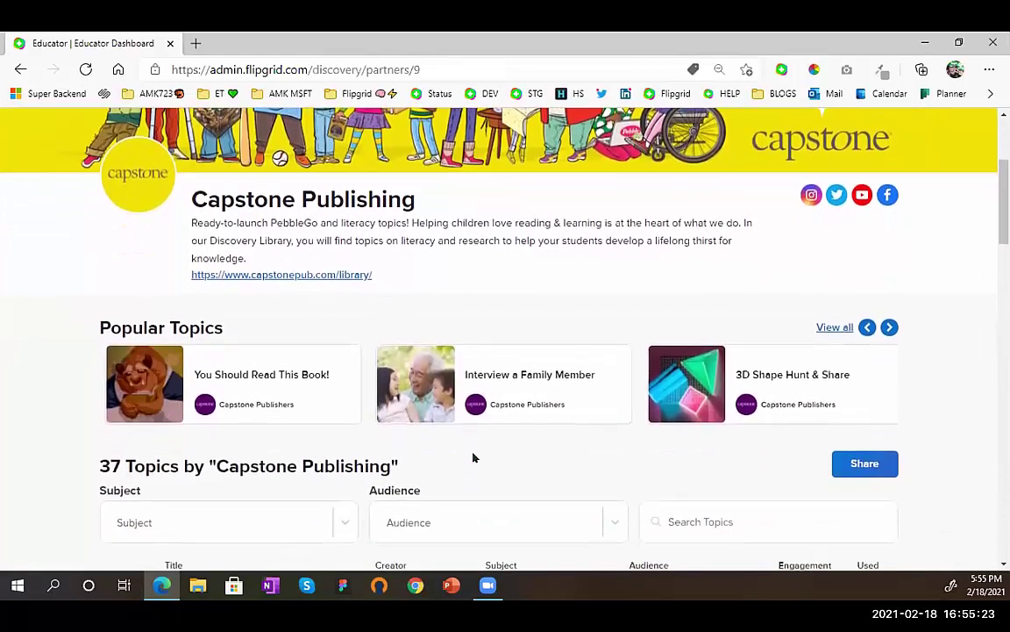
scroll(471, 457, "down", 2)
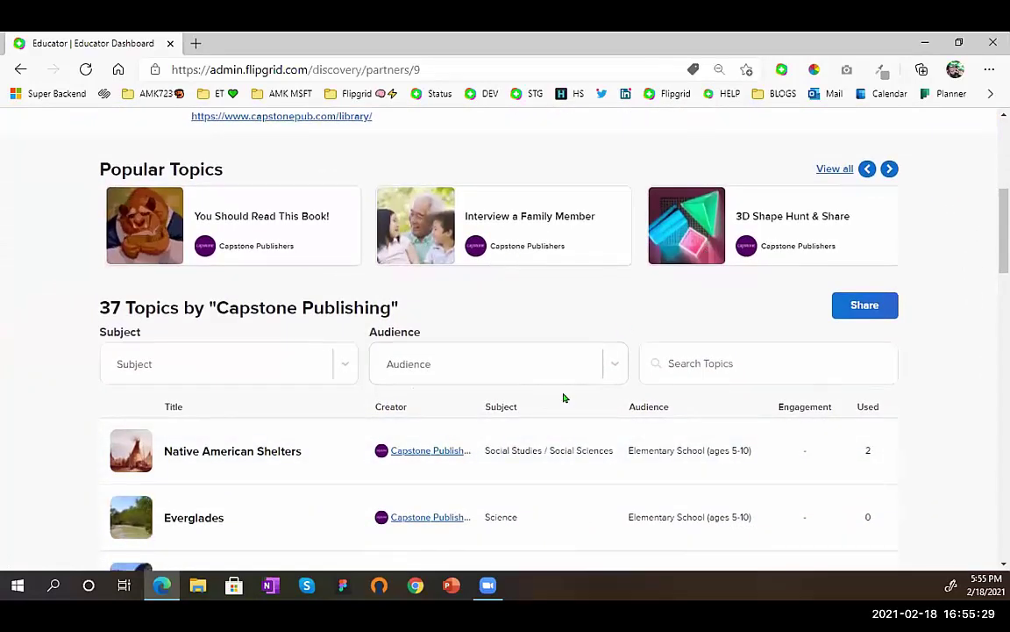
scroll(564, 397, "down", 2)
scroll(564, 398, "down", 7)
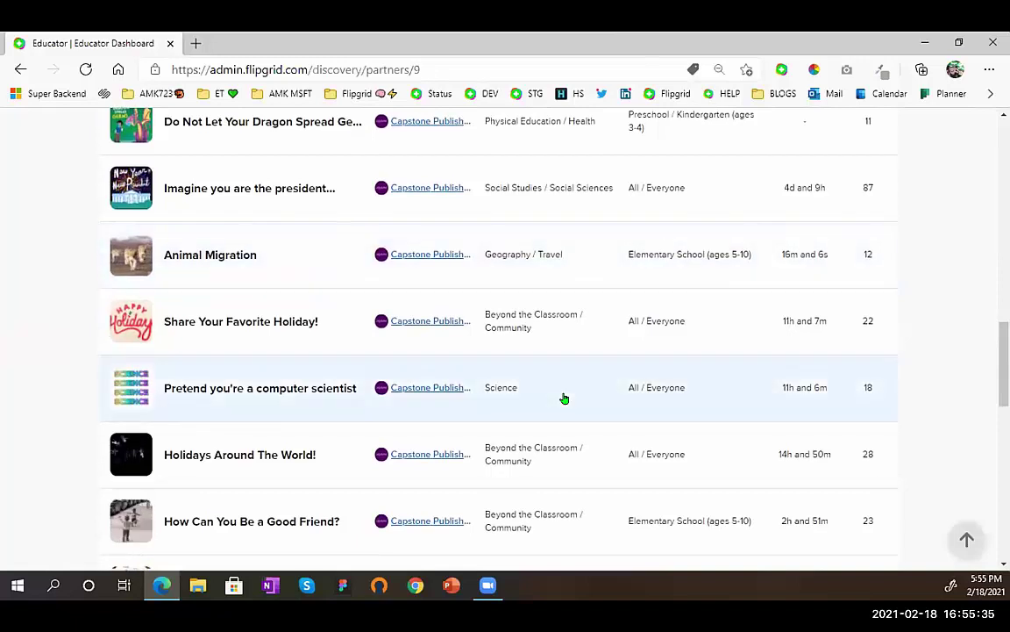
scroll(564, 399, "up", 3)
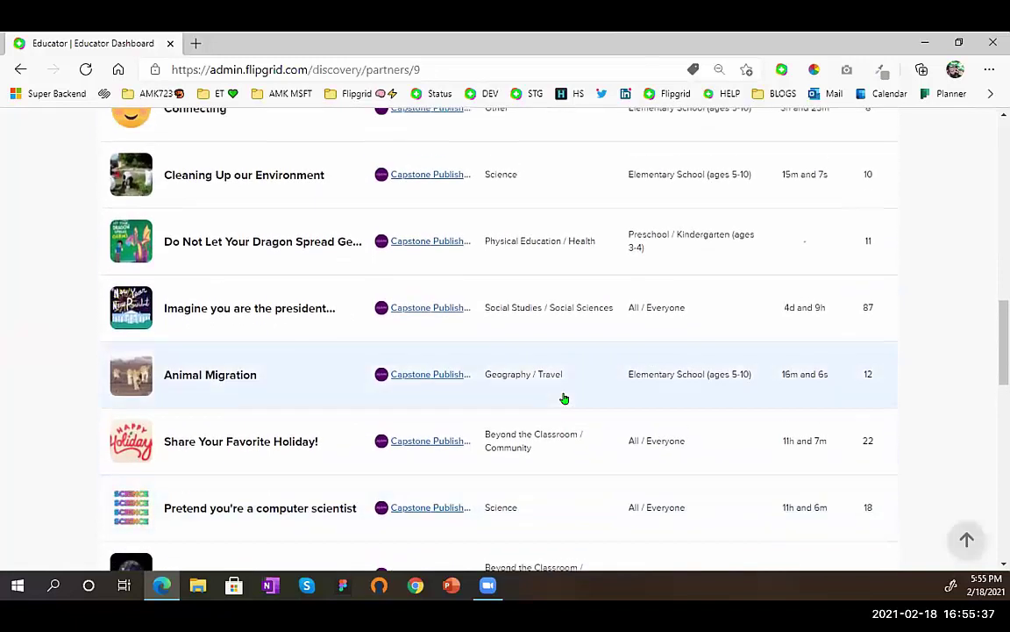
scroll(564, 398, "up", 5)
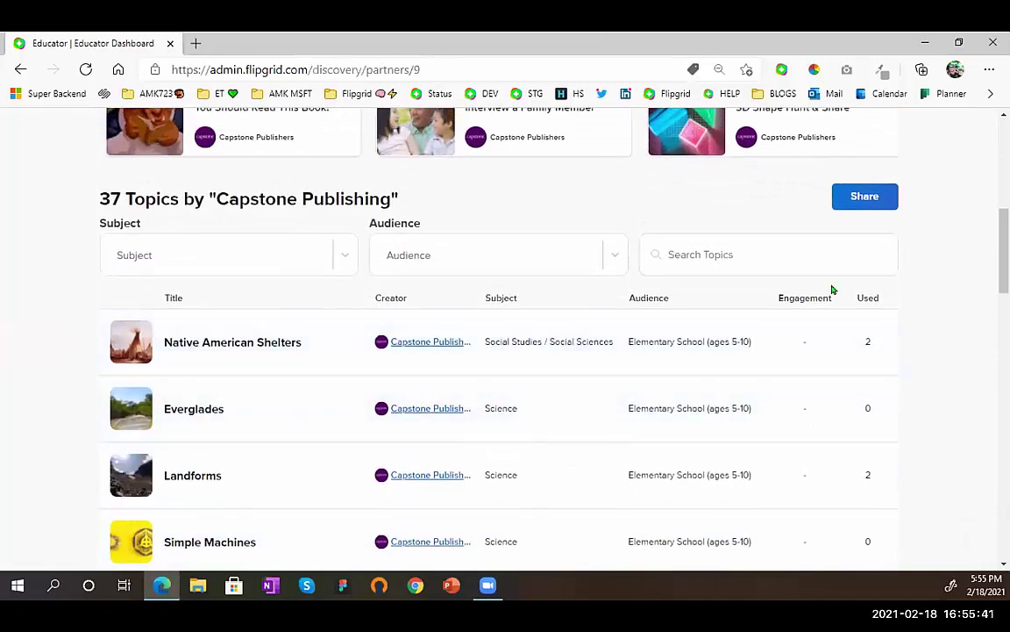
- Sort Capstone's 37 topics by Engagement, putting You Should Read This Book! (3861 uses) first
left_click(823, 300)
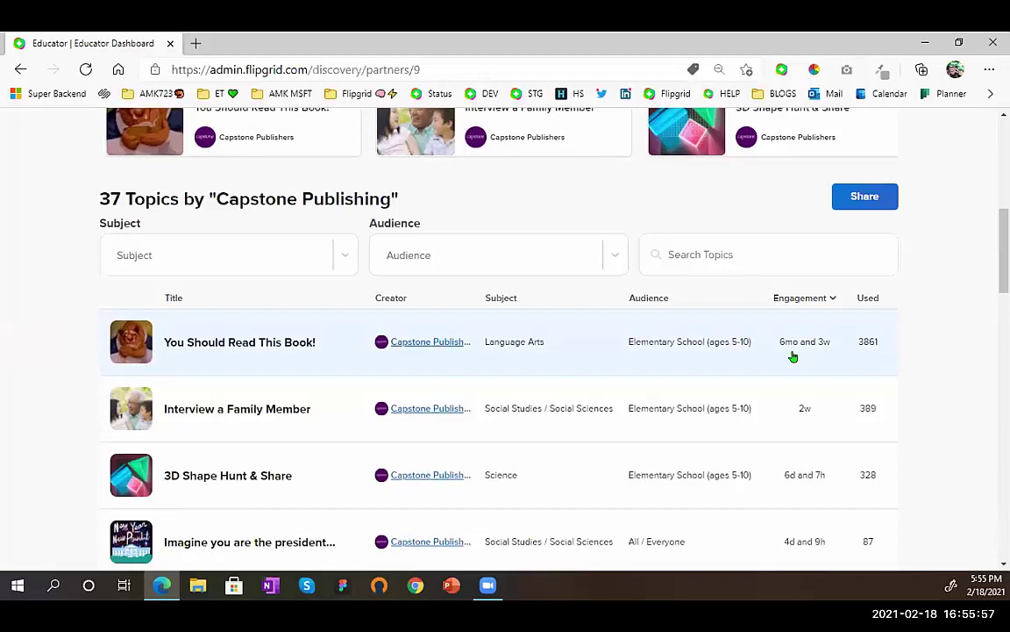
- Open You Should Read This Book! and review its Language Arts, elementary booktalk details
left_click(342, 348)
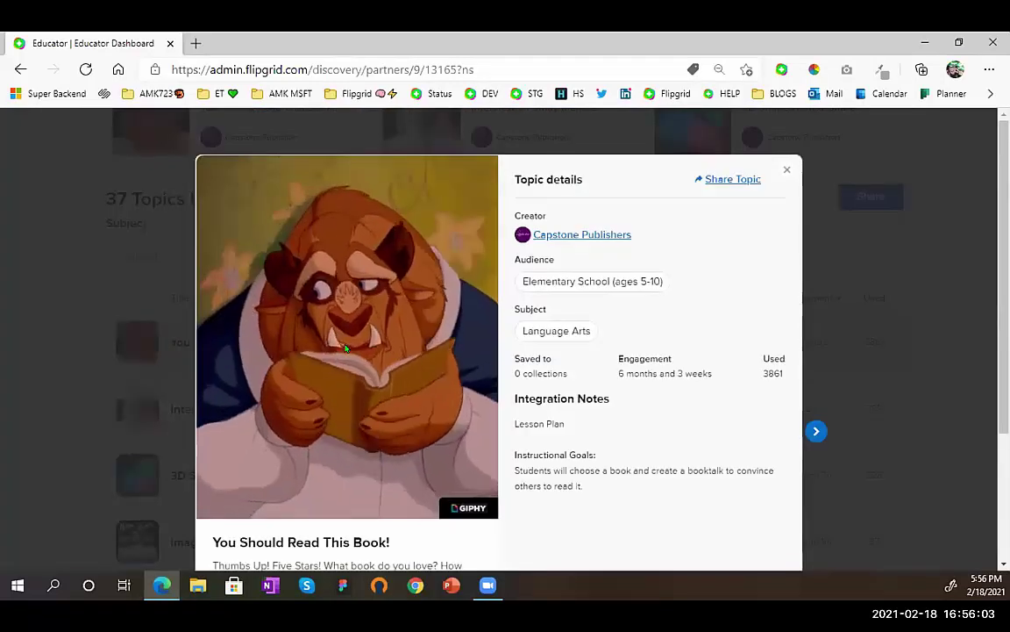
scroll(345, 348, "down", 1)
scroll(345, 348, "down", 2)
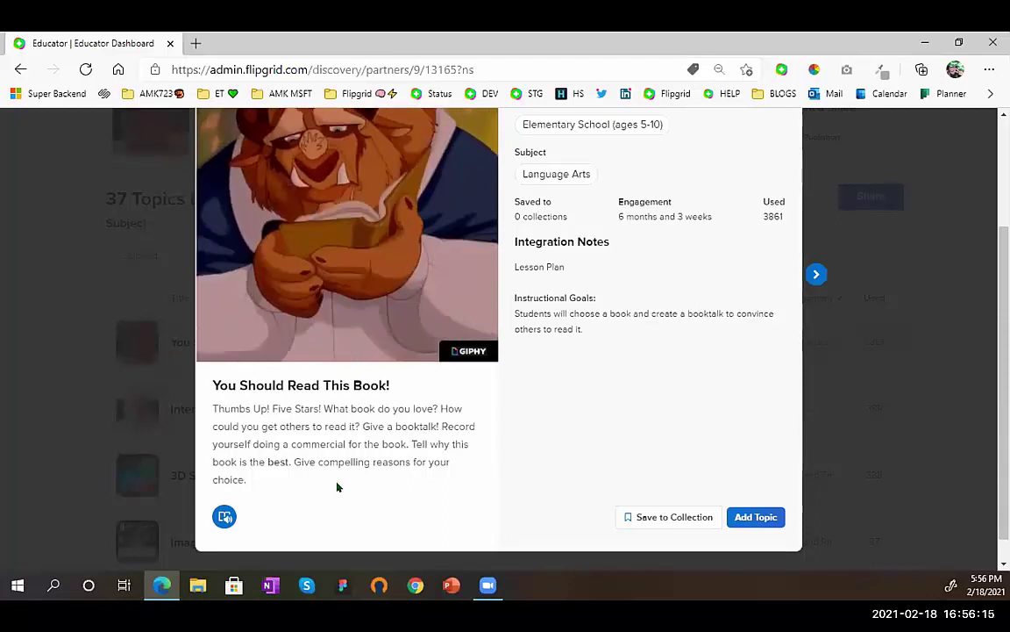
scroll(337, 487, "down", 1)
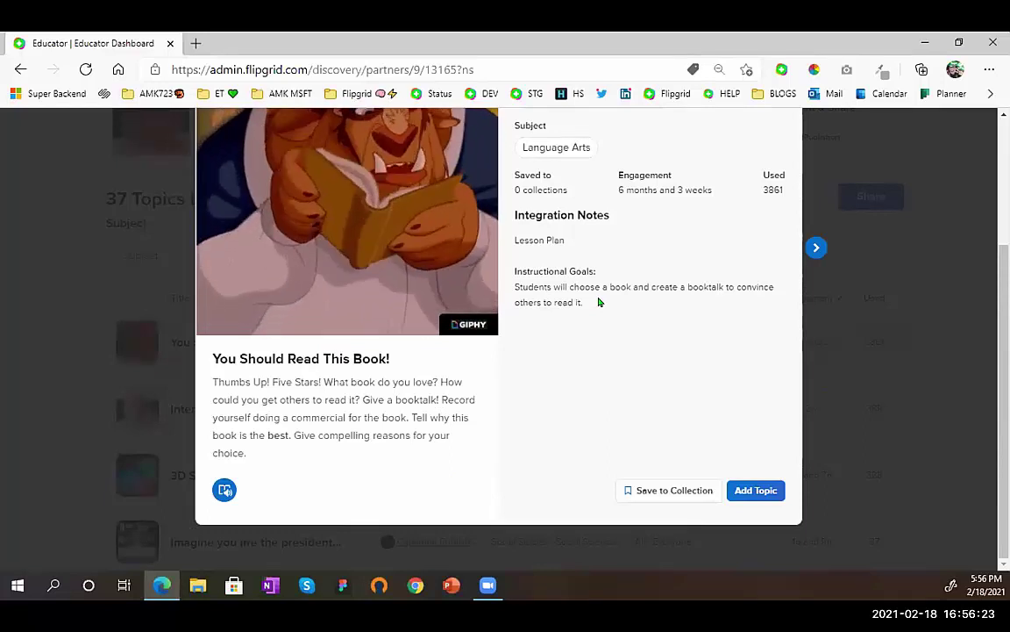
scroll(599, 301, "up", 2)
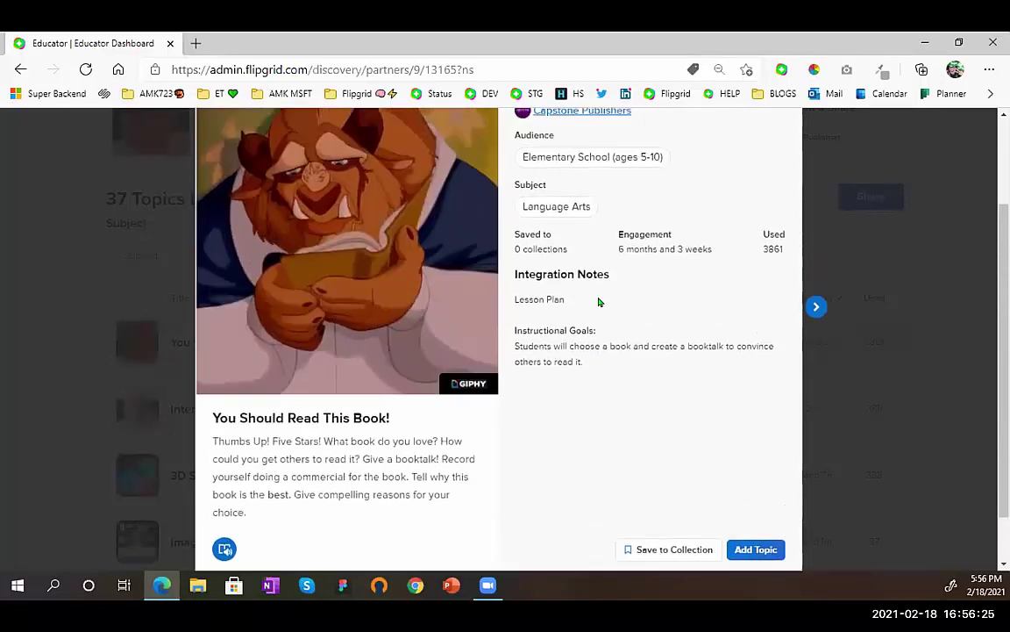
scroll(599, 301, "down", 2)
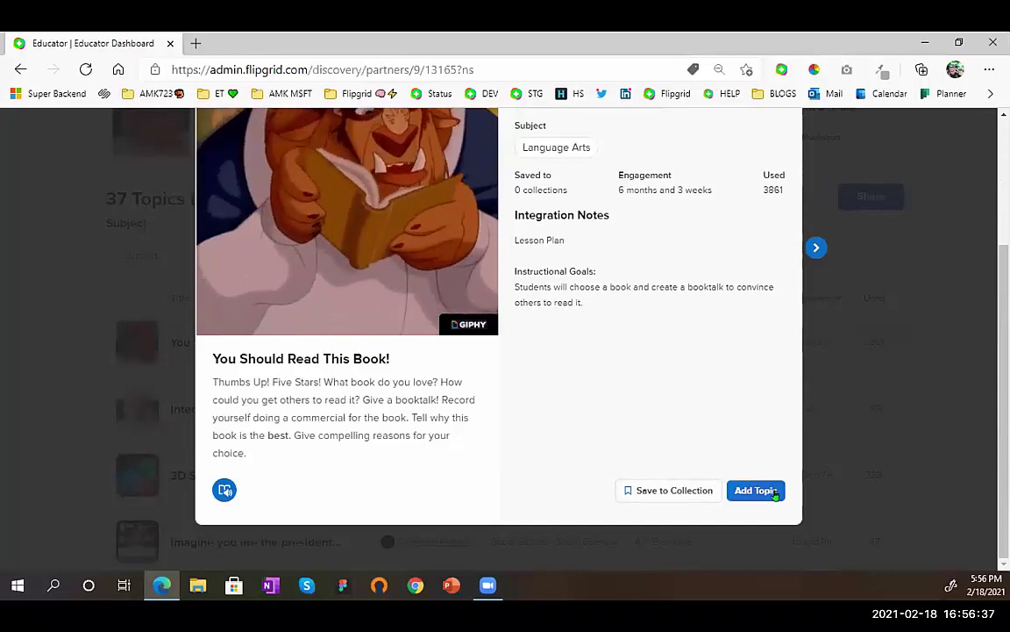
- Add the You Should Read This Book! topic to the Reading Club group
left_click(776, 493)
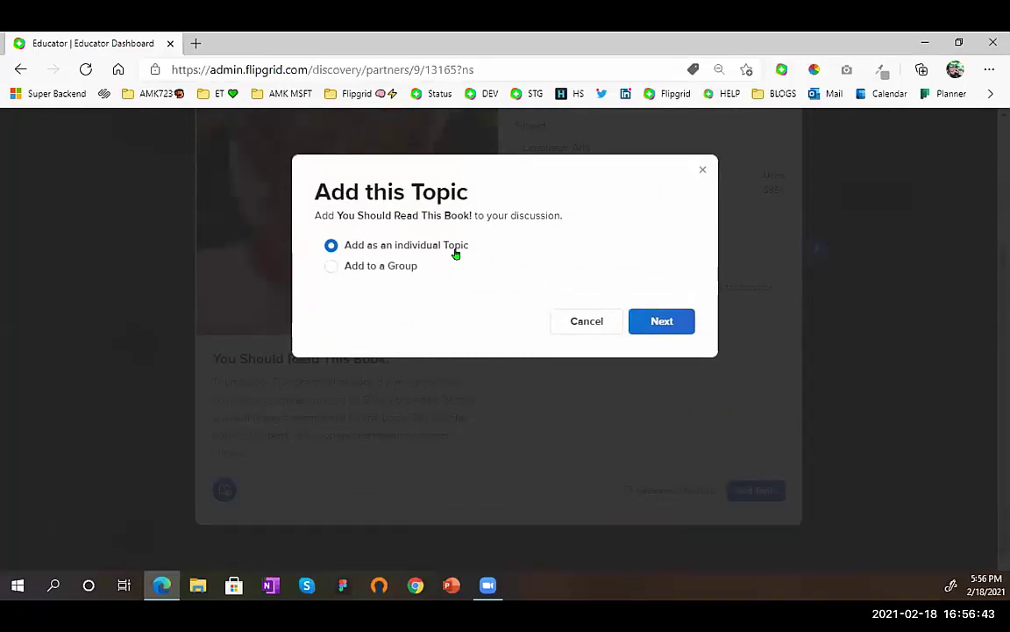
left_click(401, 266)
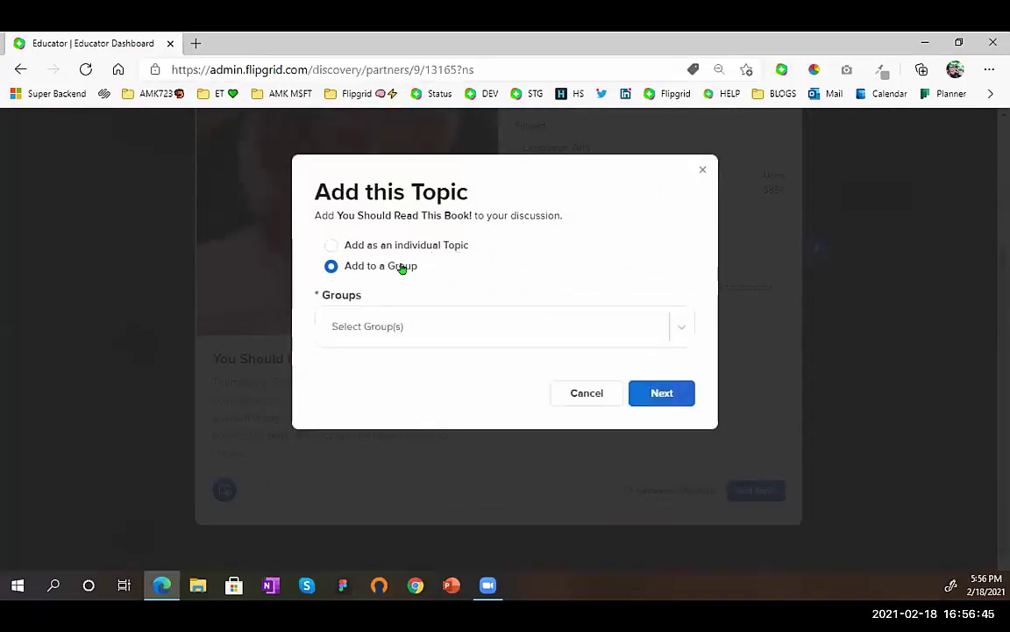
left_click(407, 326)
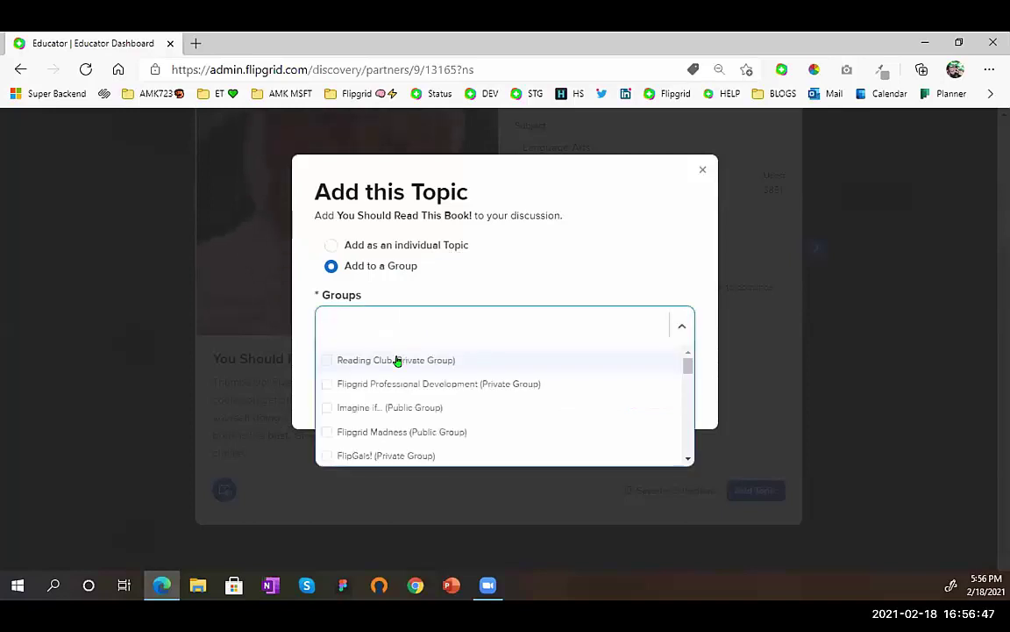
left_click(474, 368)
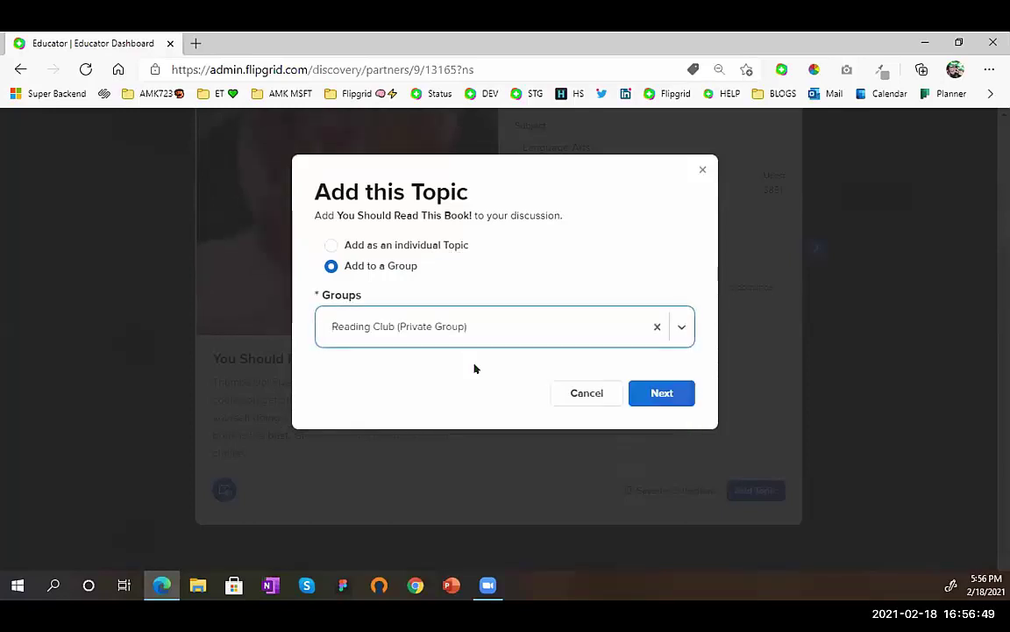
left_click(683, 399)
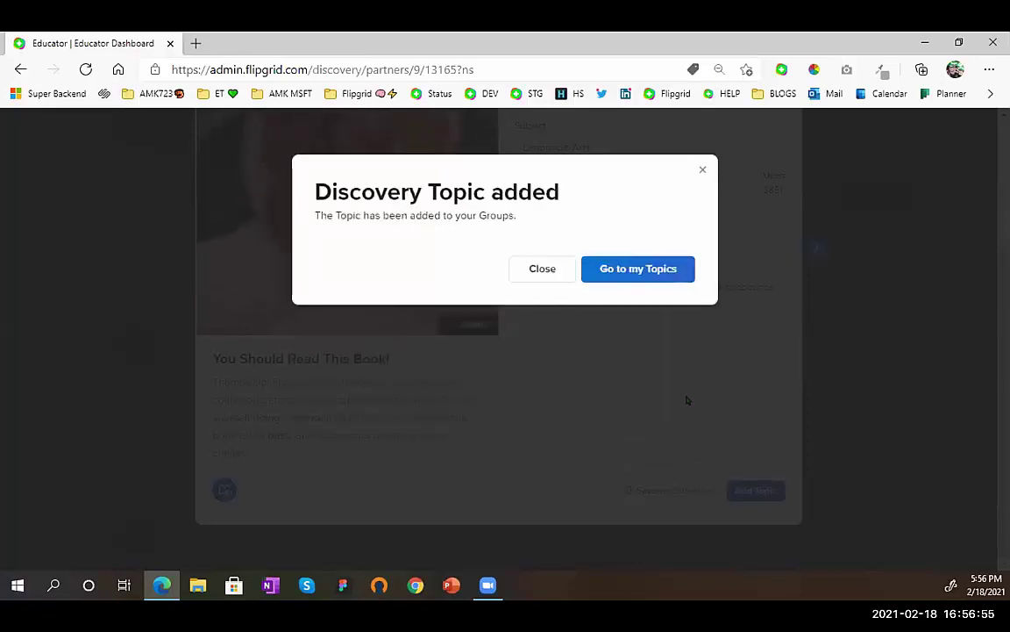
- Go to my Discussion Topics list and open sharing for You Should Read This Book!
left_click(683, 276)
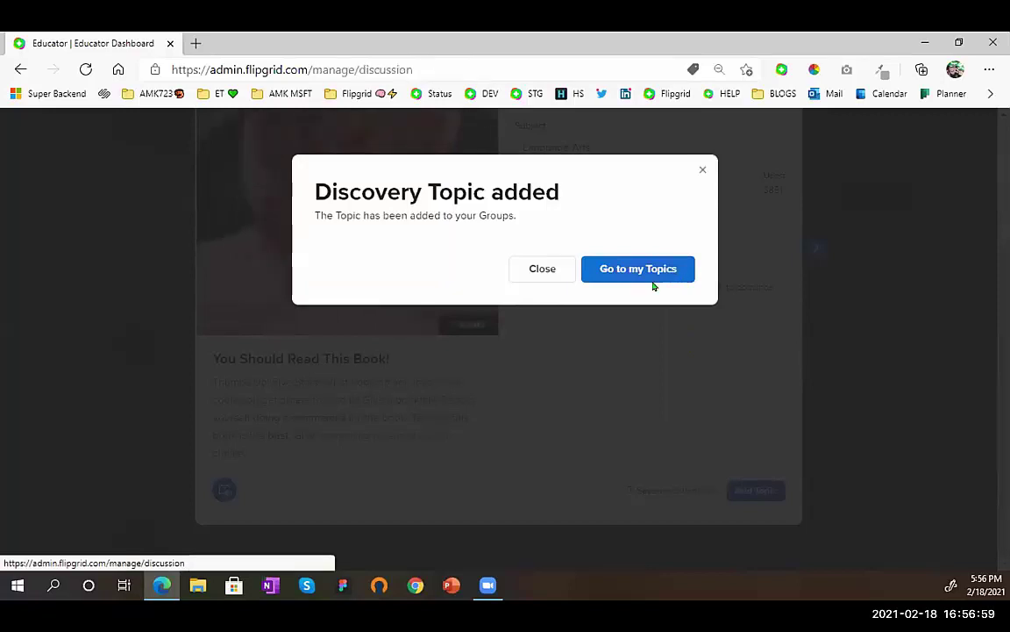
left_click(654, 285)
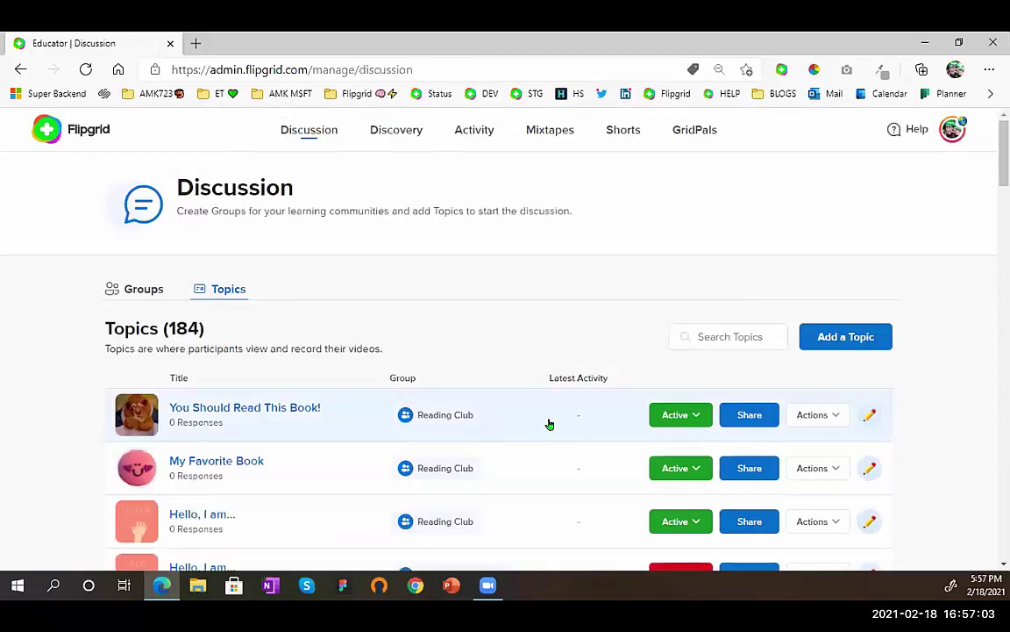
left_click(745, 419)
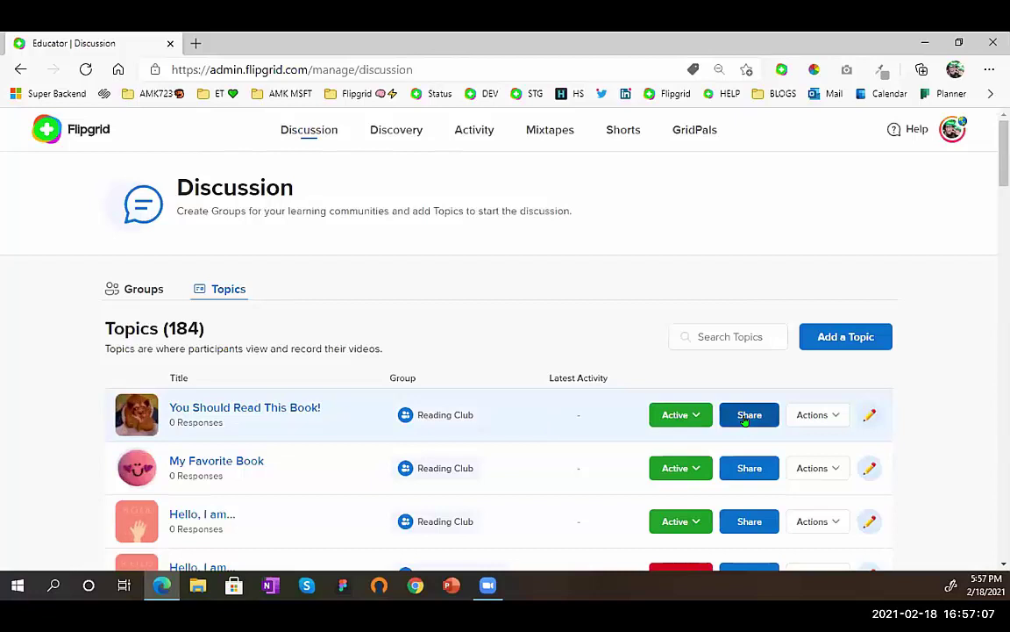
- Return to Discovery and open View all for the Partners section
left_click(413, 134)
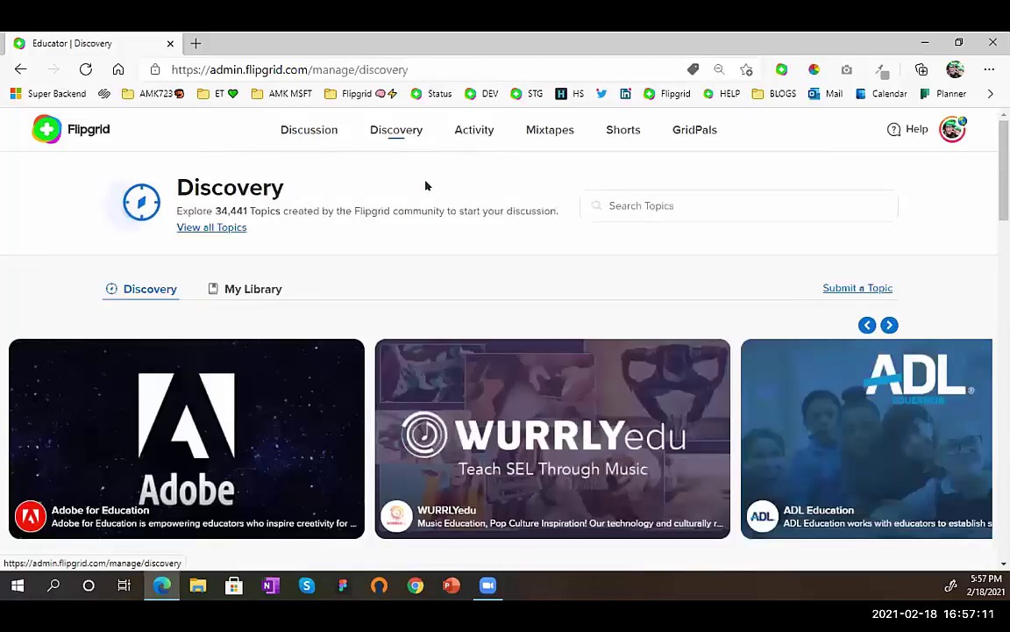
scroll(370, 298, "down", 2)
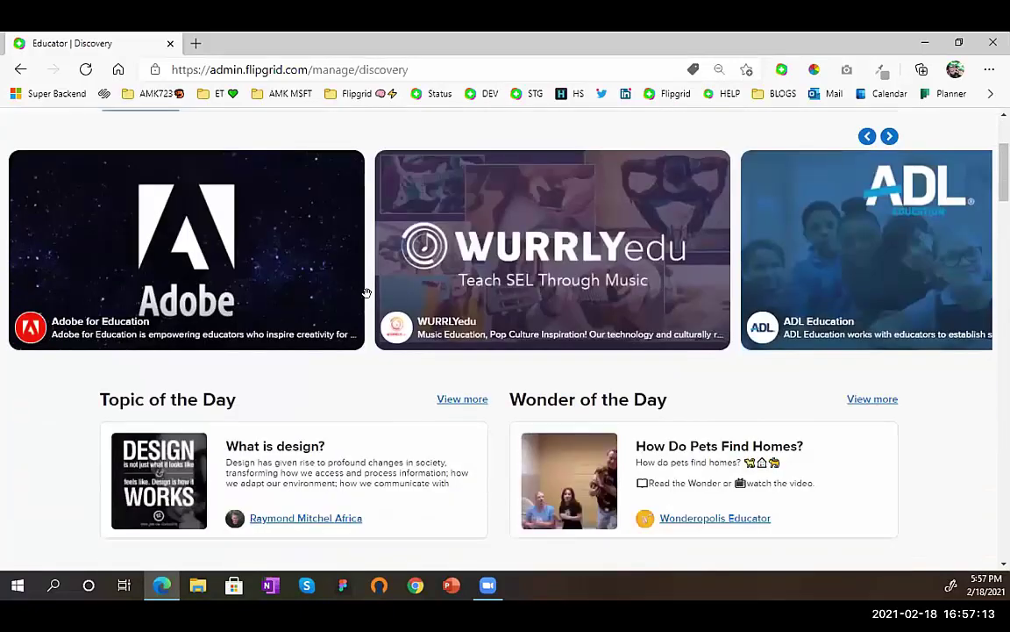
scroll(367, 292, "down", 1)
scroll(371, 300, "down", 1)
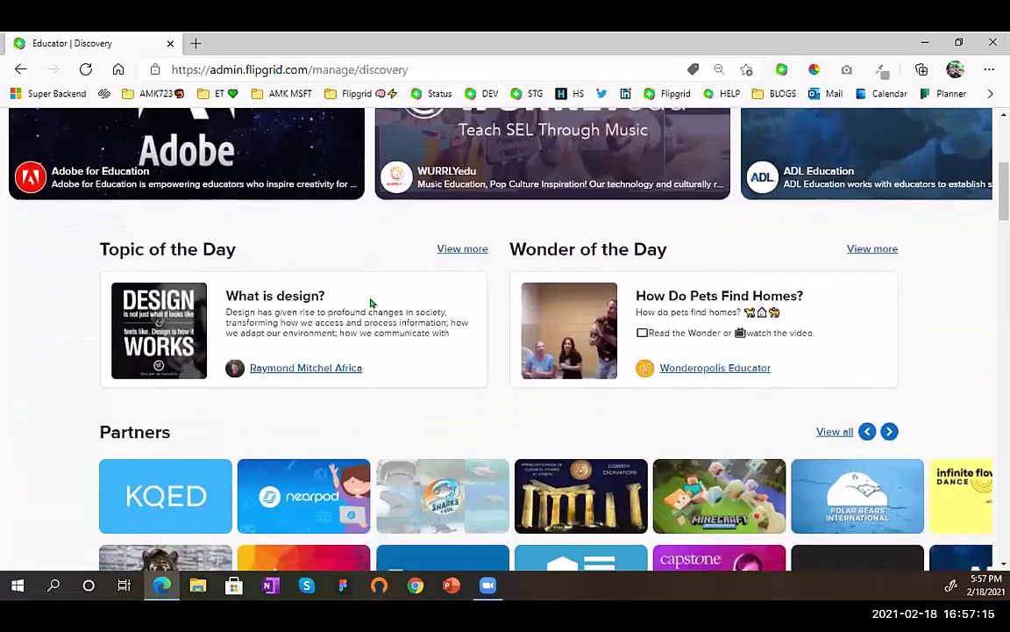
scroll(370, 302, "down", 2)
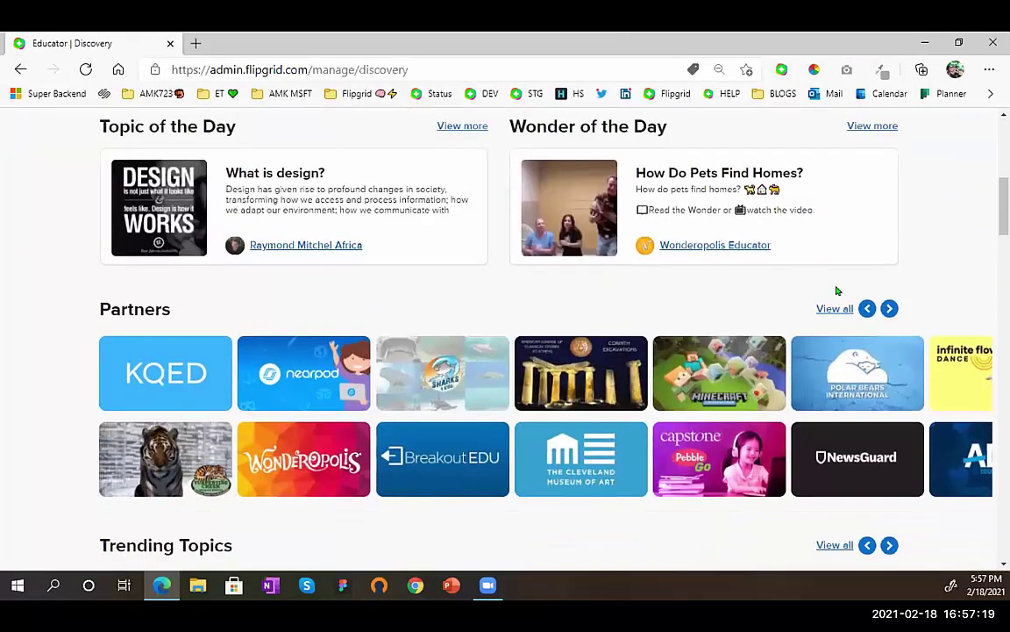
left_click(834, 308)
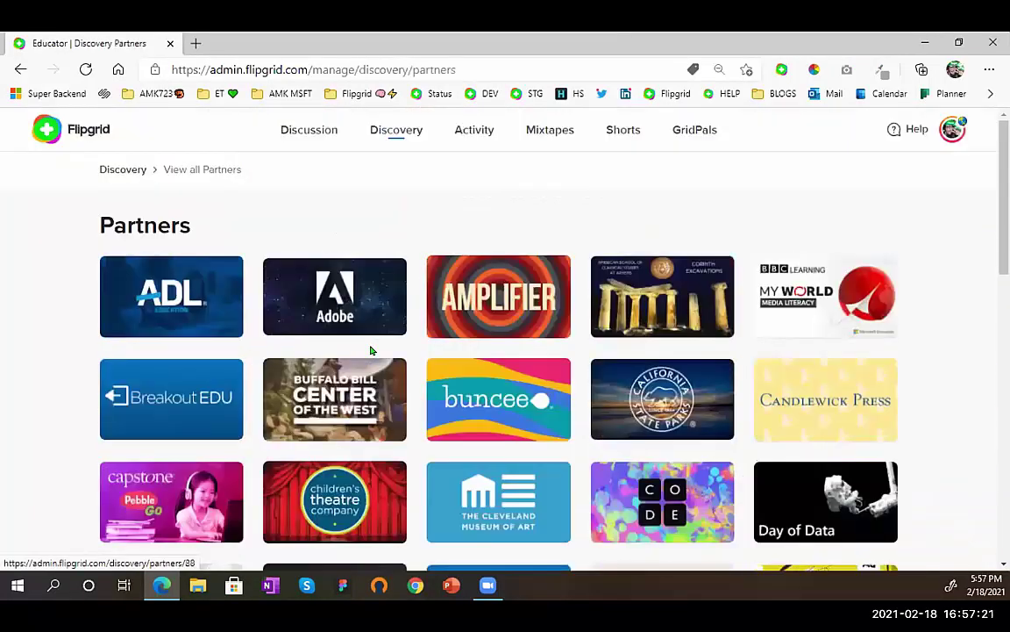
scroll(188, 507, "down", 2)
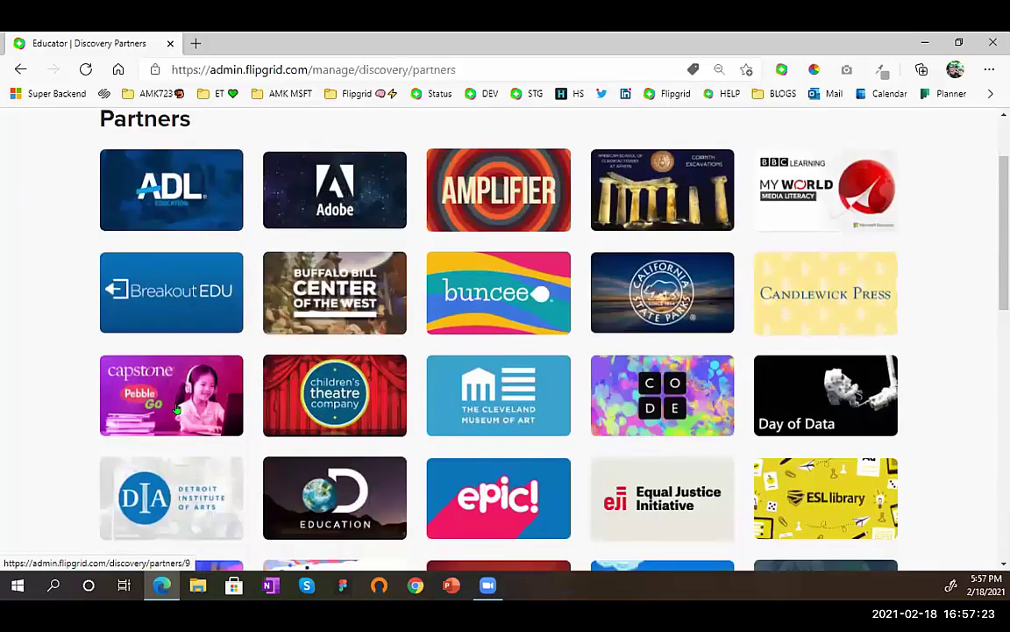
scroll(176, 410, "up", 5, "ctrl")
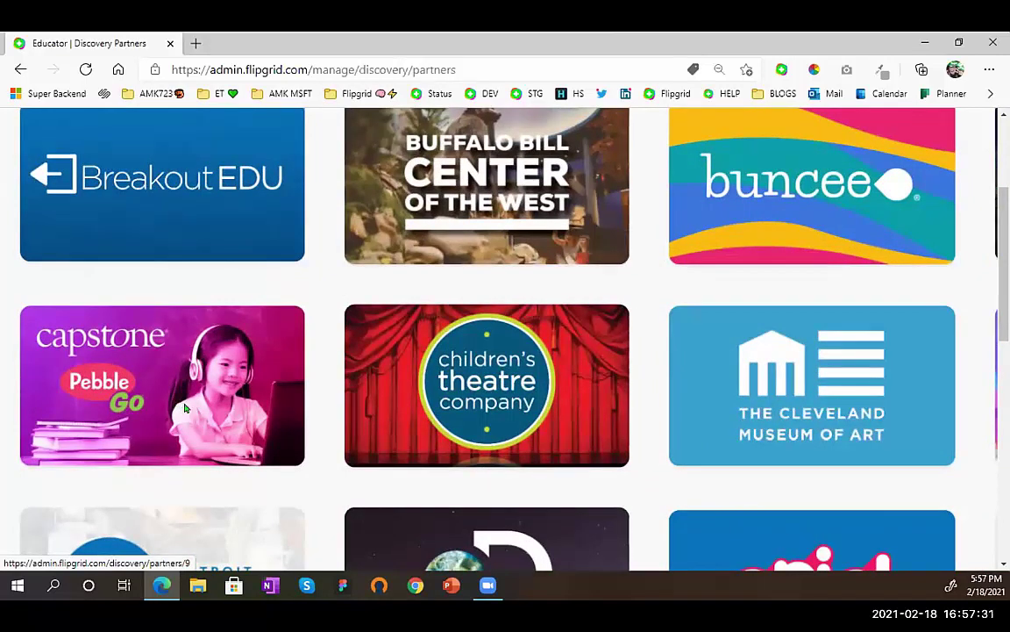
- Open Capstone's partner page and scroll to its 37 topics, starting with Native American Shelters
left_click(185, 409)
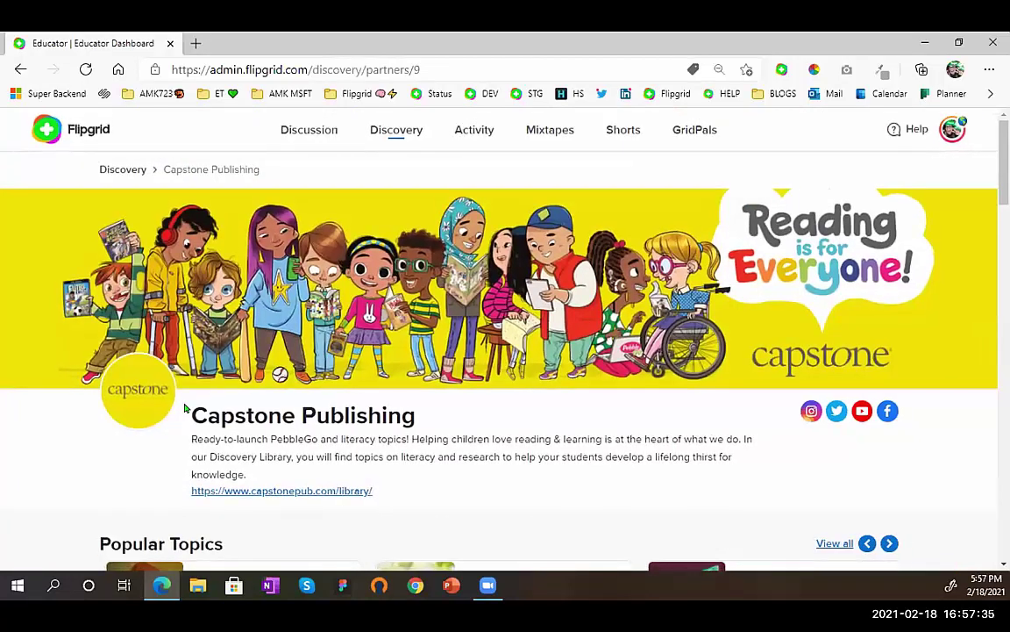
scroll(186, 407, "down", 1)
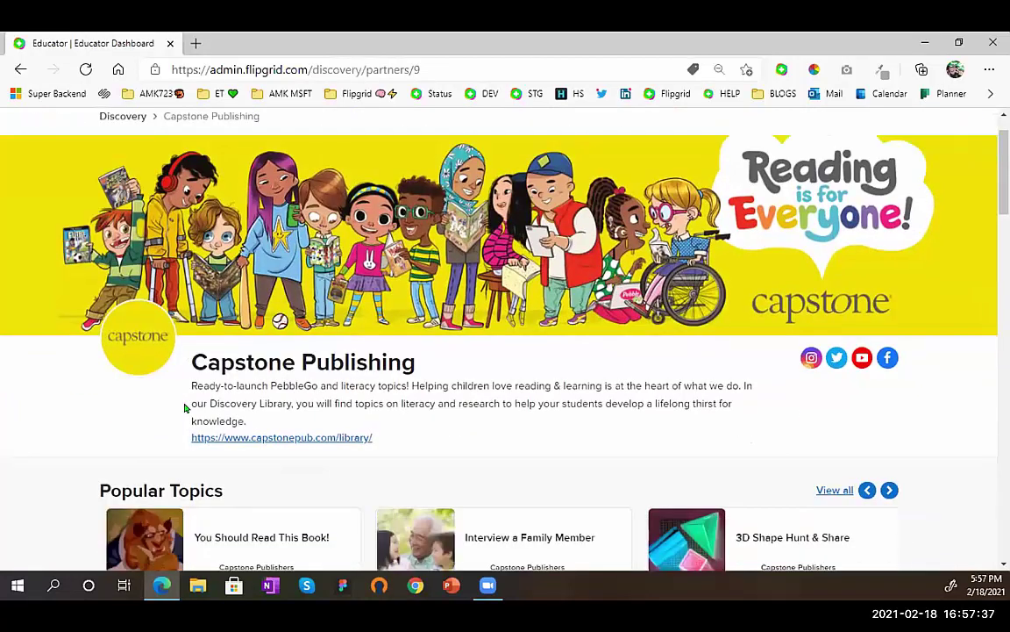
scroll(186, 408, "down", 5)
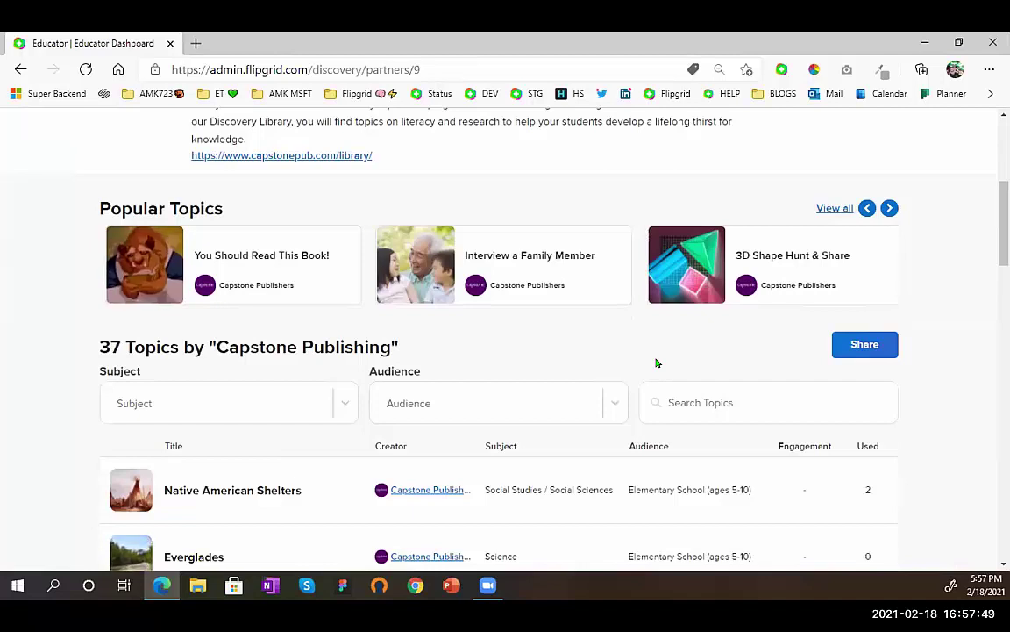
scroll(656, 362, "up", 4)
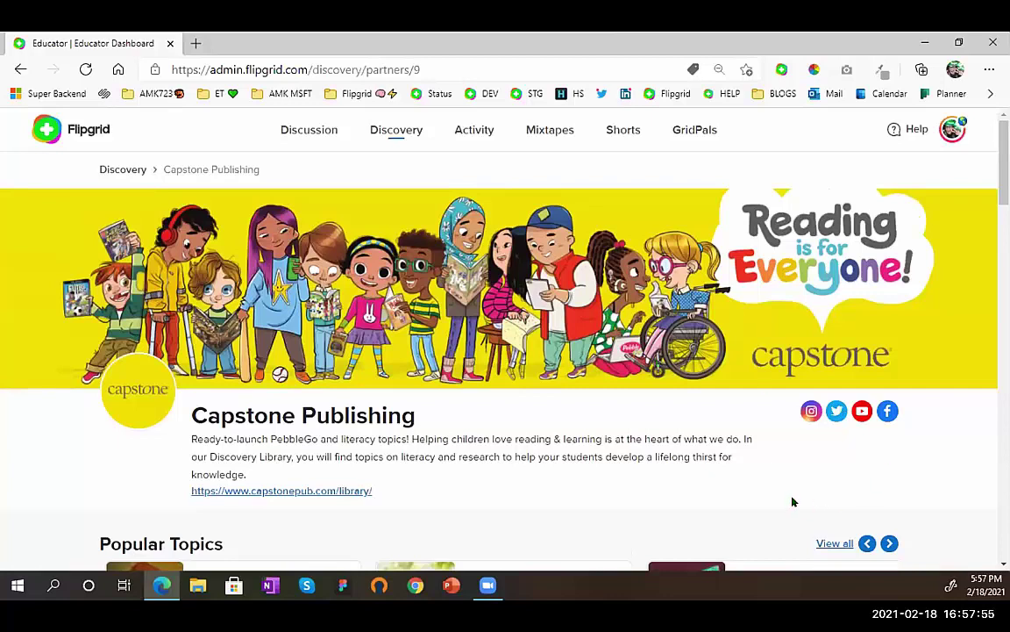
scroll(722, 406, "down", 4)
scroll(722, 405, "down", 3)
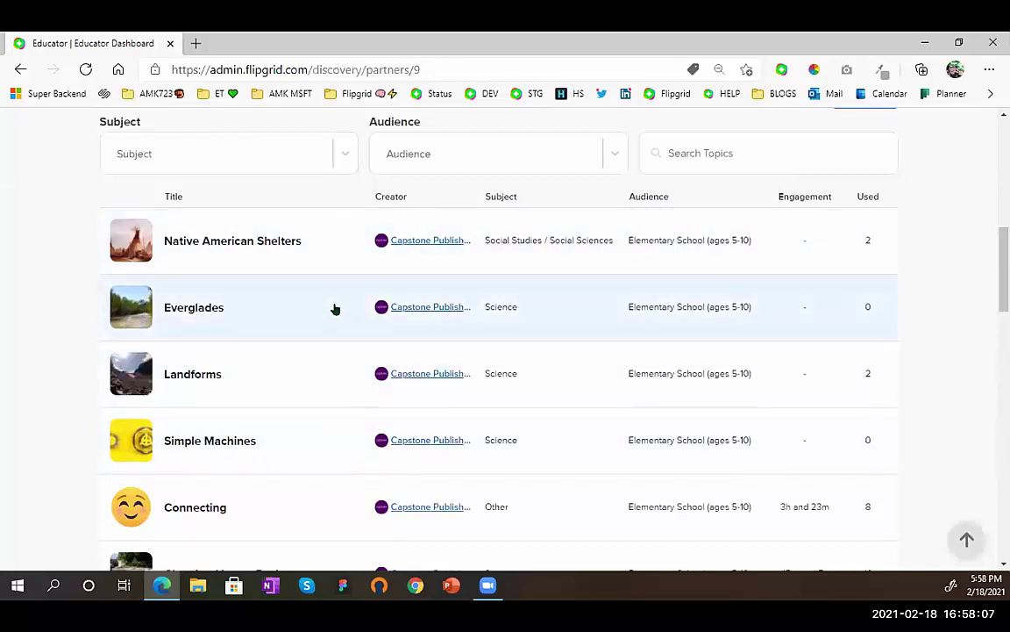
left_click(342, 454)
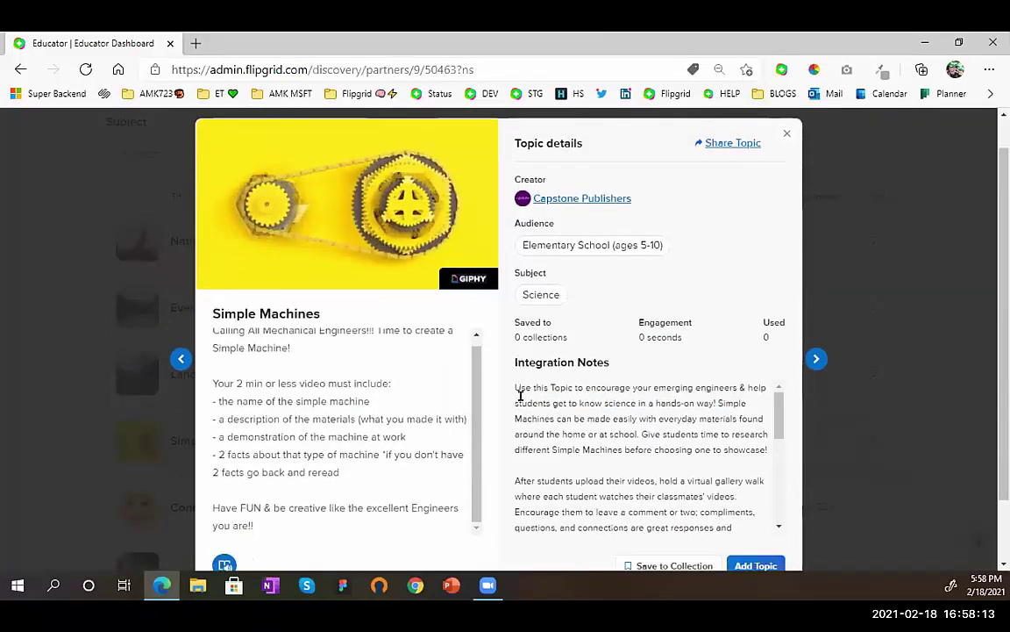
scroll(517, 396, "down", 2)
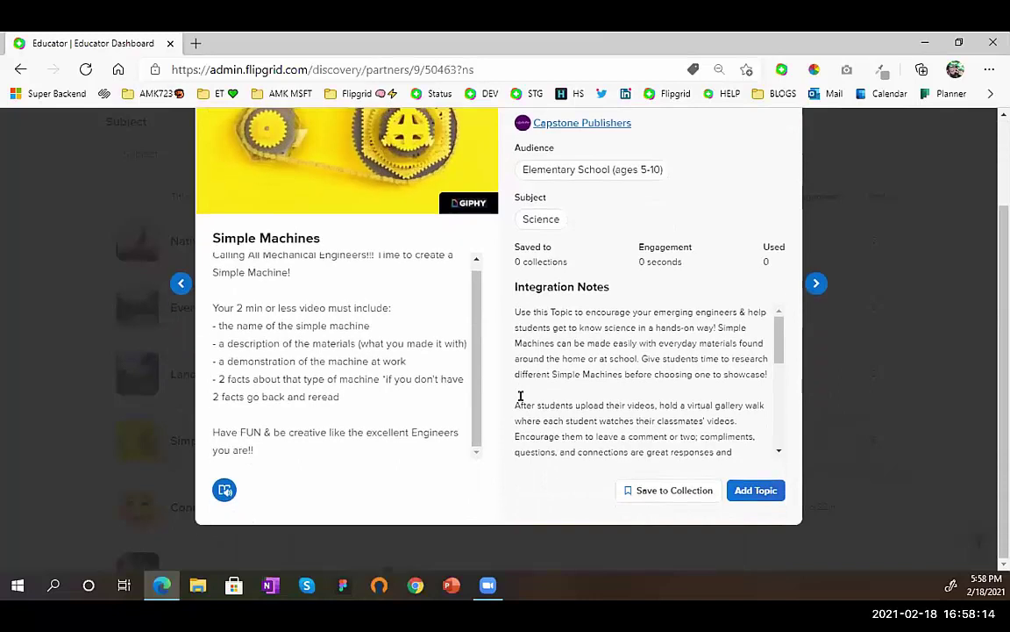
left_click(767, 489)
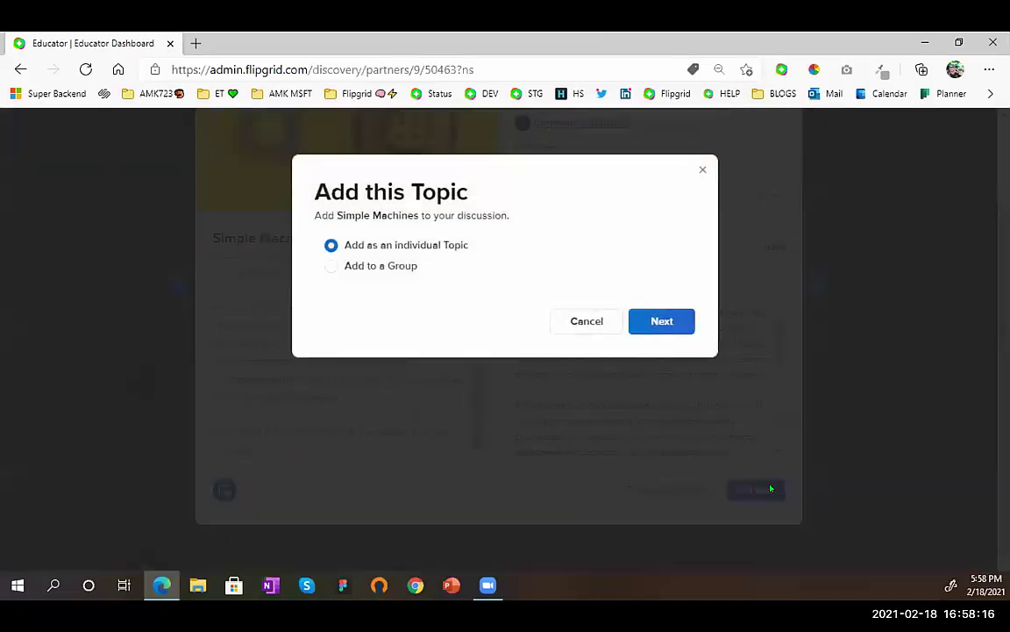
left_click(600, 326)
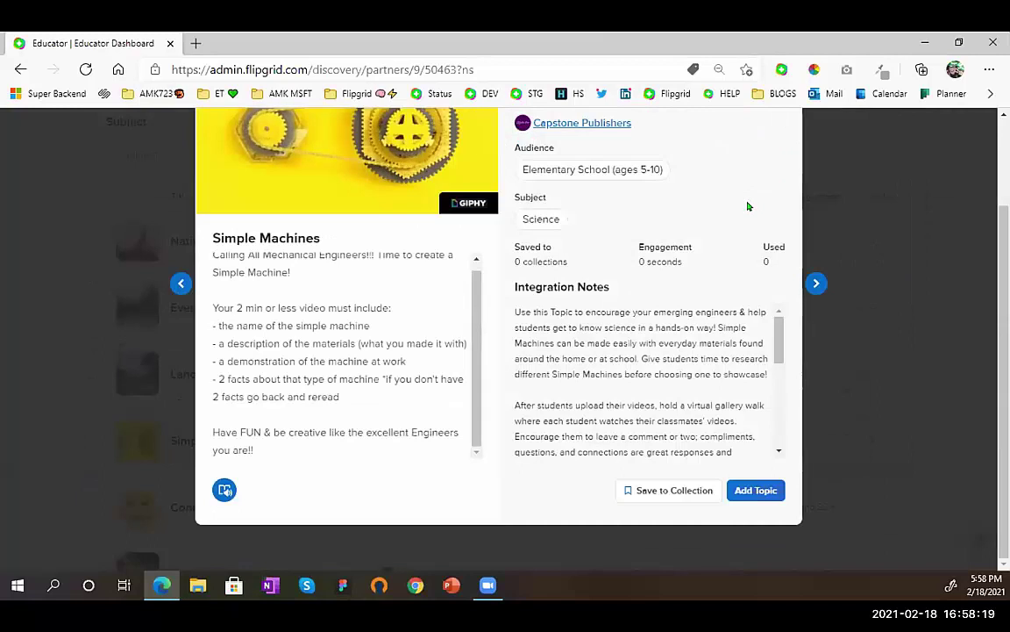
scroll(748, 207, "up", 2)
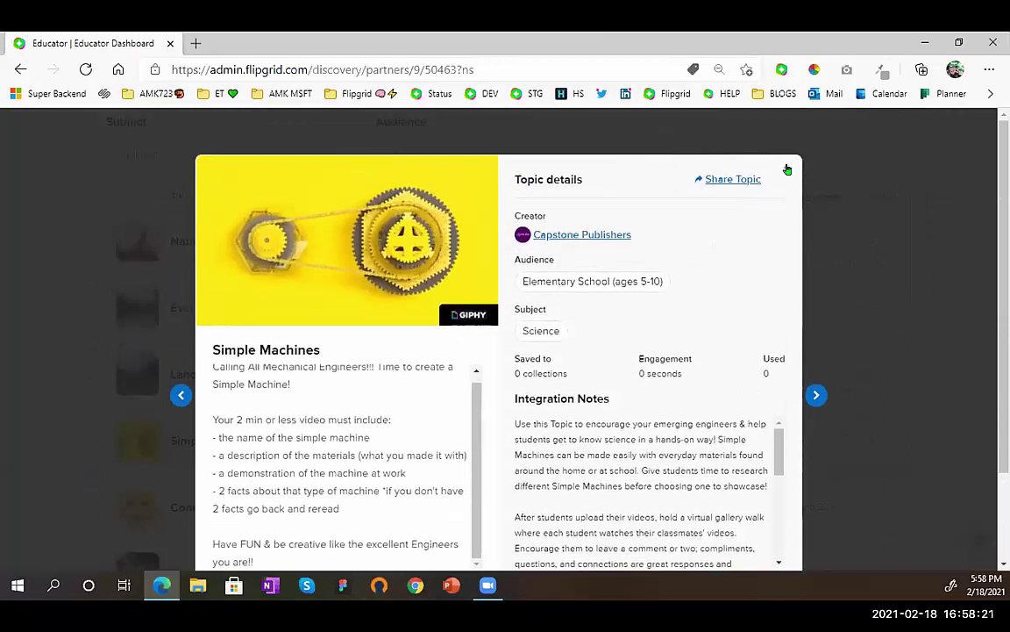
left_click(788, 168)
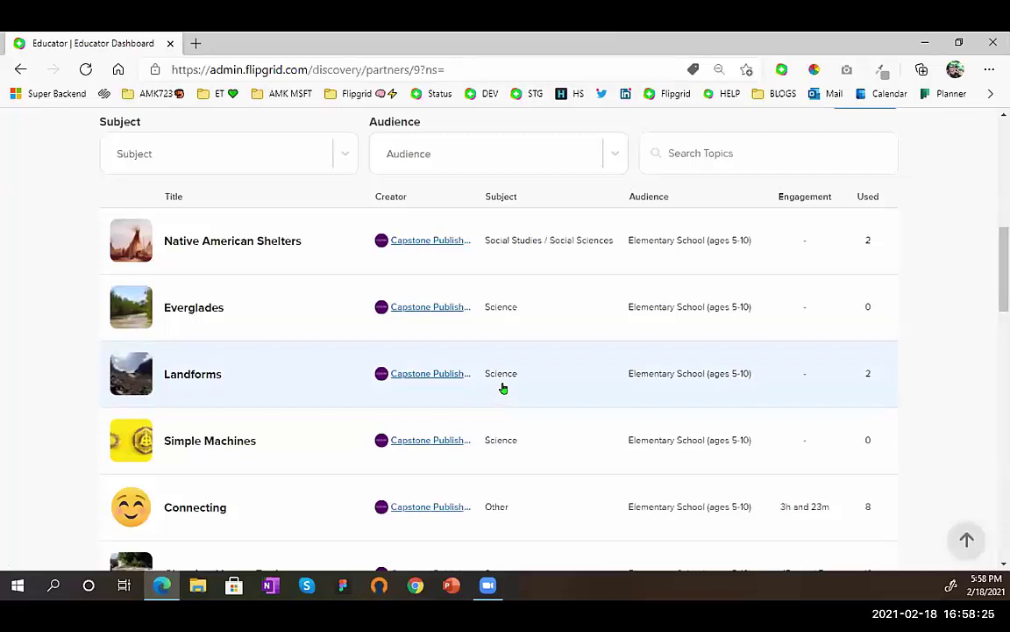
- Scroll back up the Capstone page, then advance to the 'Thanks for joining us!' closing slide
scroll(496, 376, "up", 7)
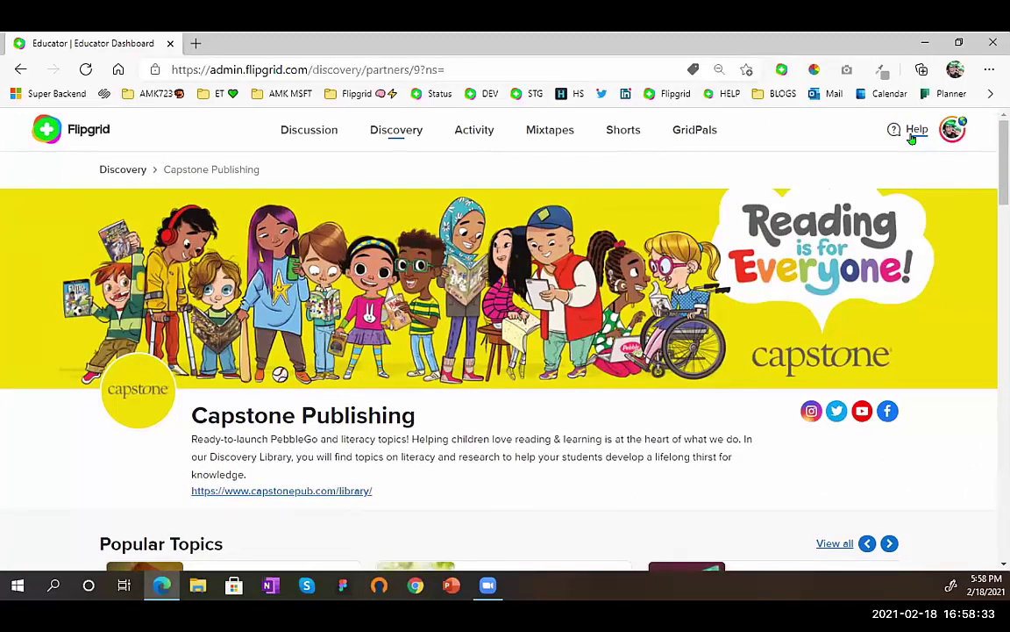
scroll(913, 139, "up", 3)
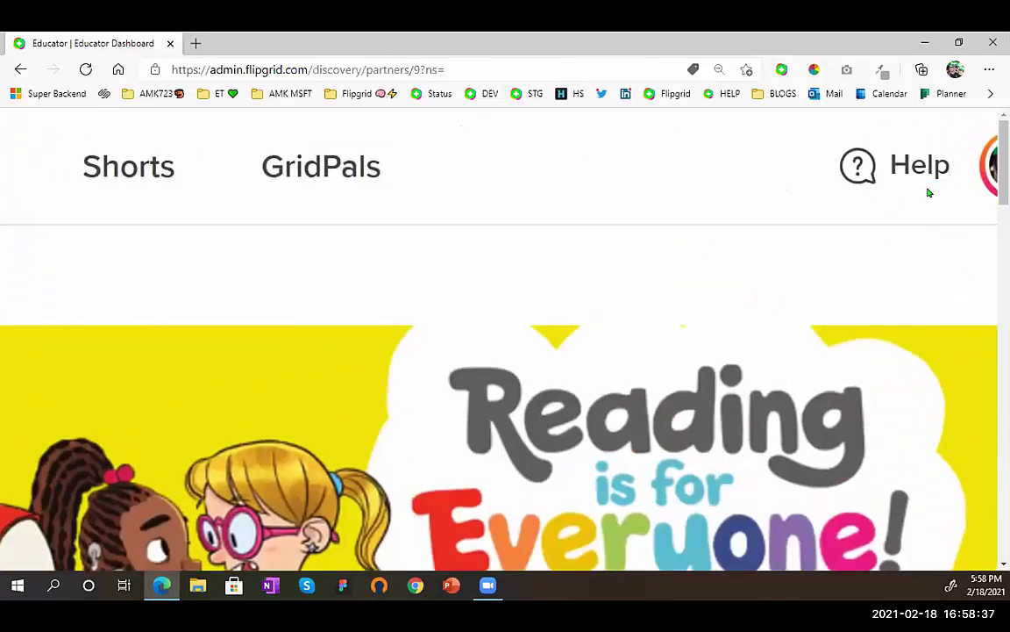
scroll(929, 192, "down", 5)
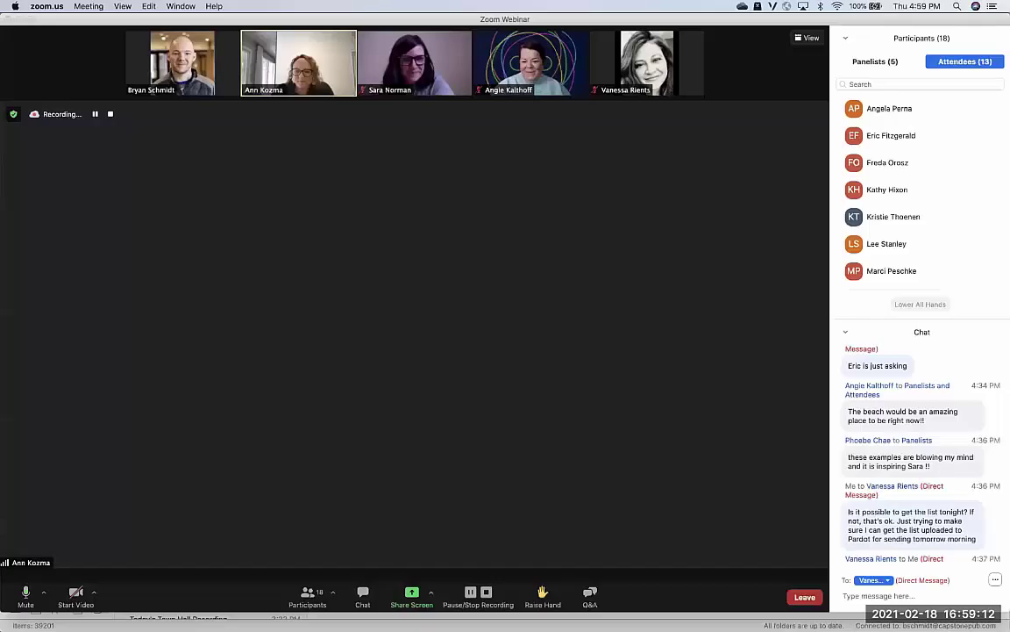
key("ctrl+Right")
key("ctrl+Right")
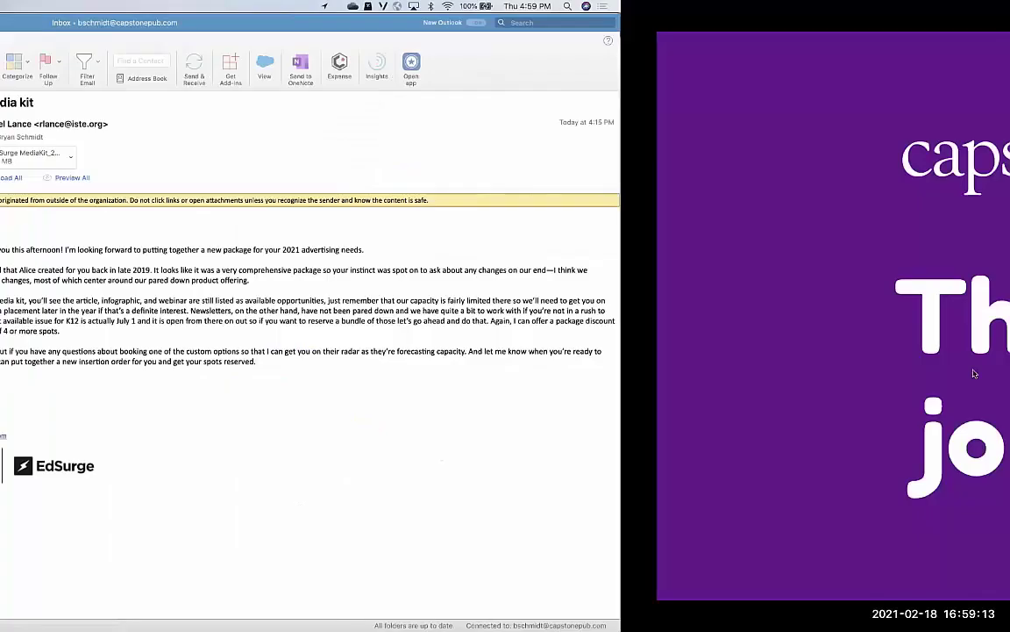